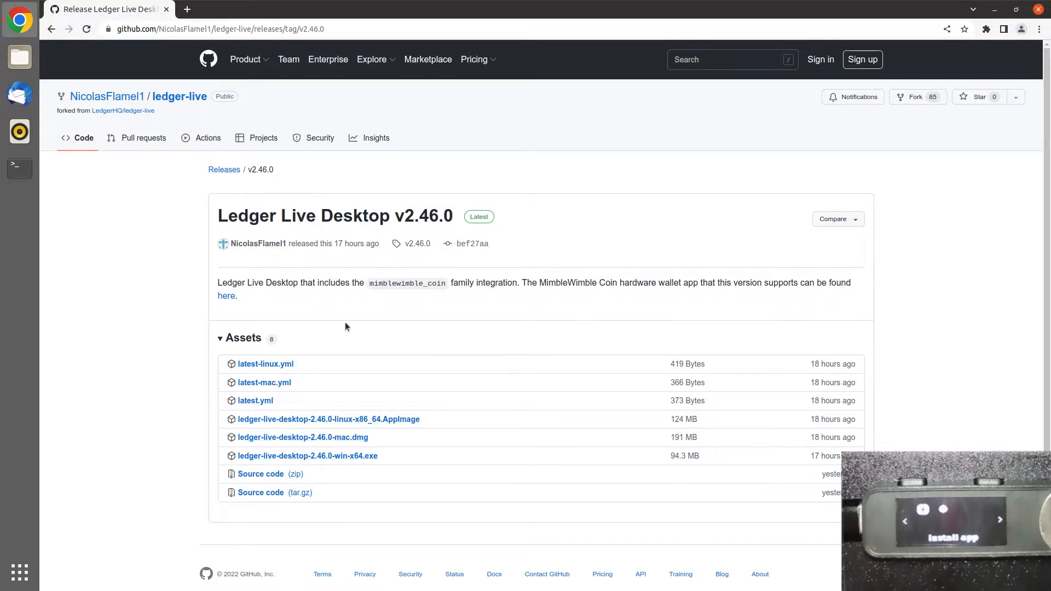
Open the Ledger-MimbleWimble-Coin repository and scroll its README to the browser install note.
left_click(226, 296)
scroll(230, 302, "down", 1)
scroll(228, 300, "down", 9)
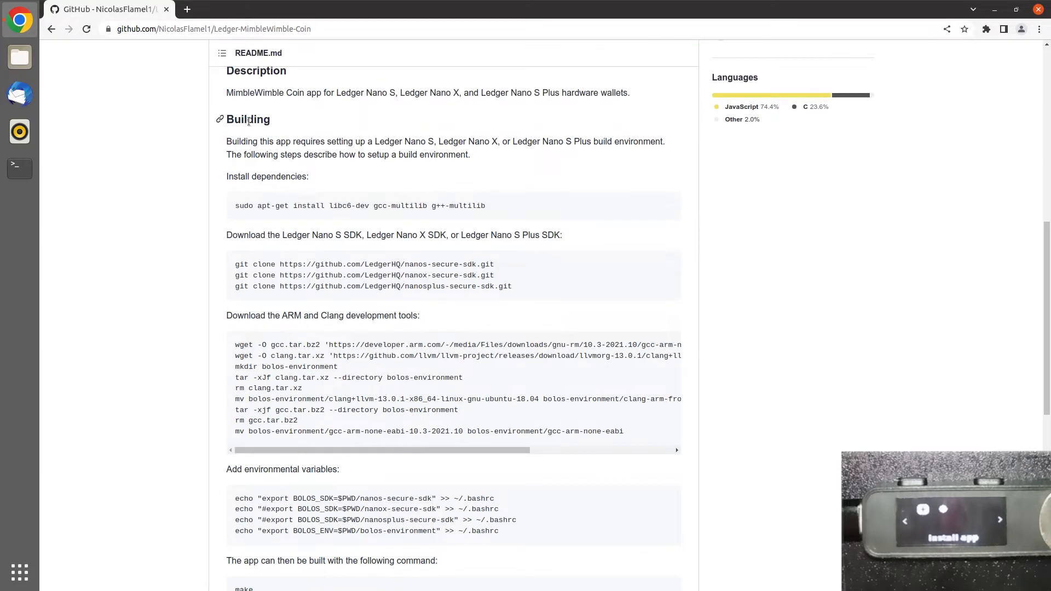
scroll(234, 219, "down", 8)
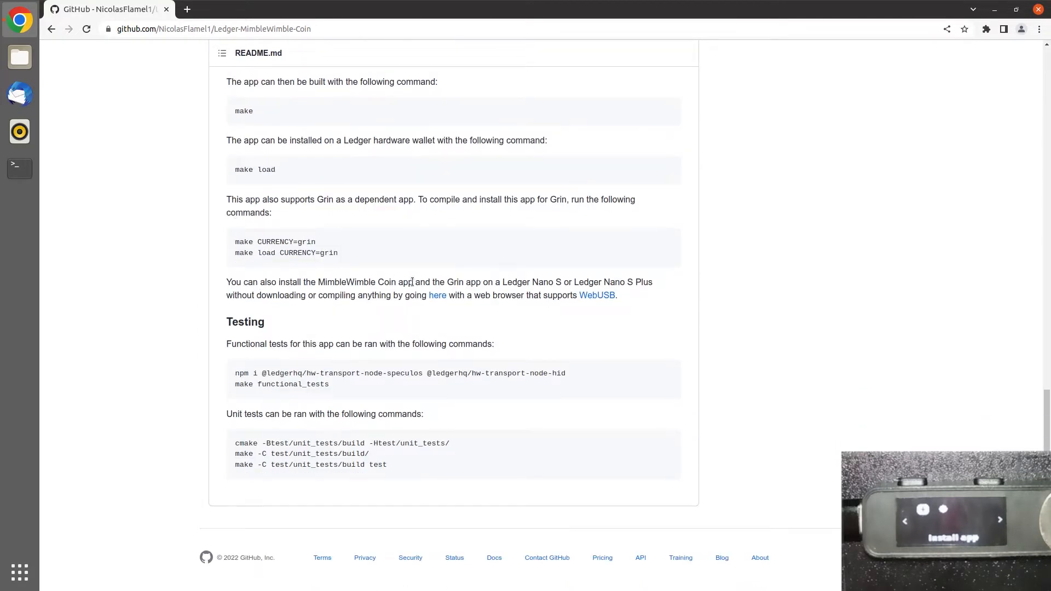
Install MimbleWimble Coin app v3.1.0 onto the paired Nano S Plus via the web installer.
left_click(437, 295)
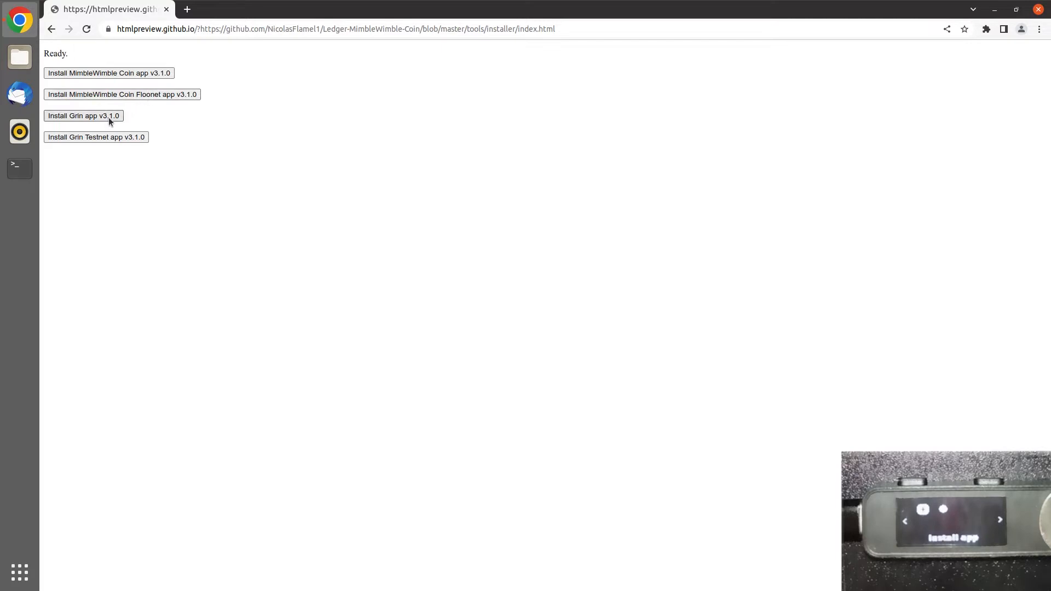
left_click(126, 72)
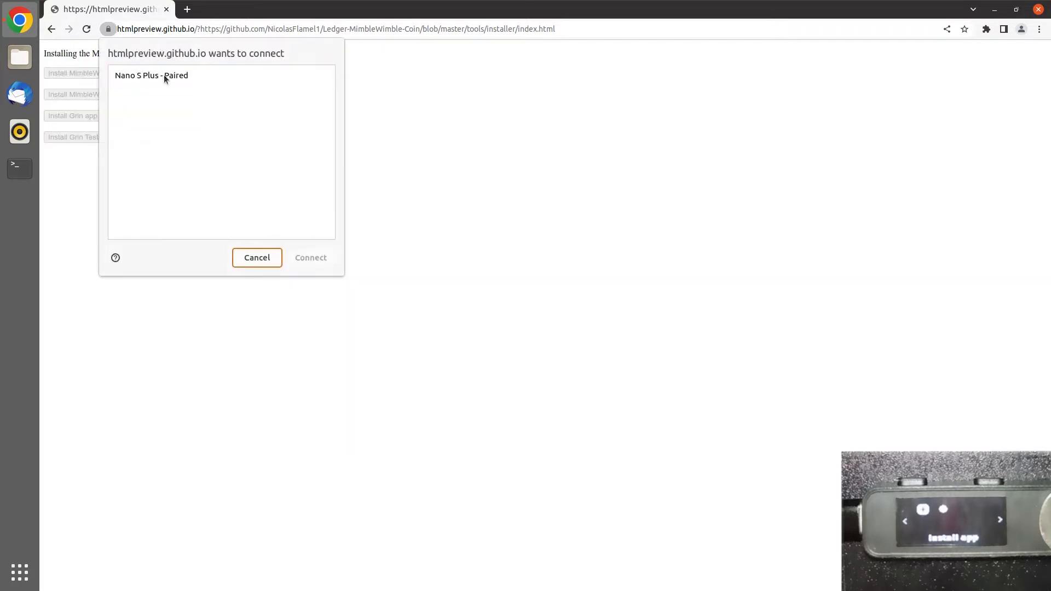
left_click(191, 77)
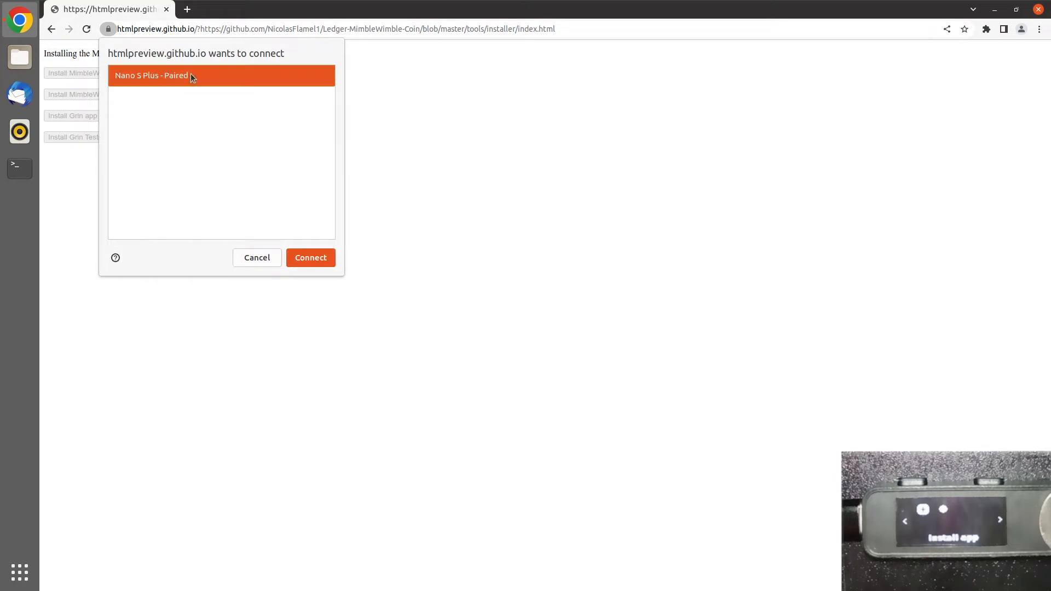
left_click(307, 258)
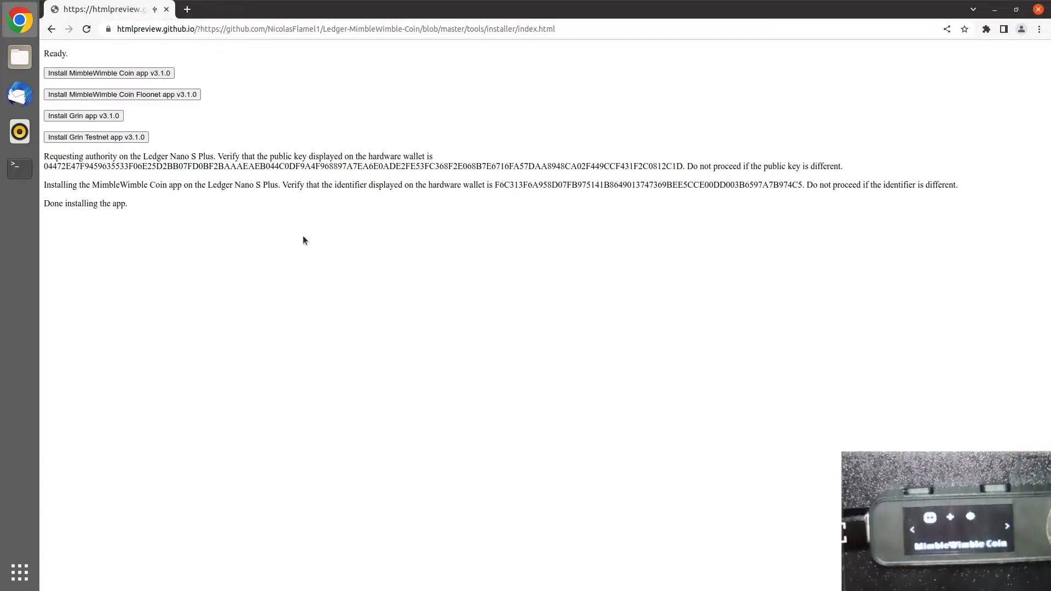
right_click(51, 28)
Add a MimbleWimble Coin (MWC) account, MimbleWimble Coin 1, found by searching 'mimble'.
left_click(103, 60)
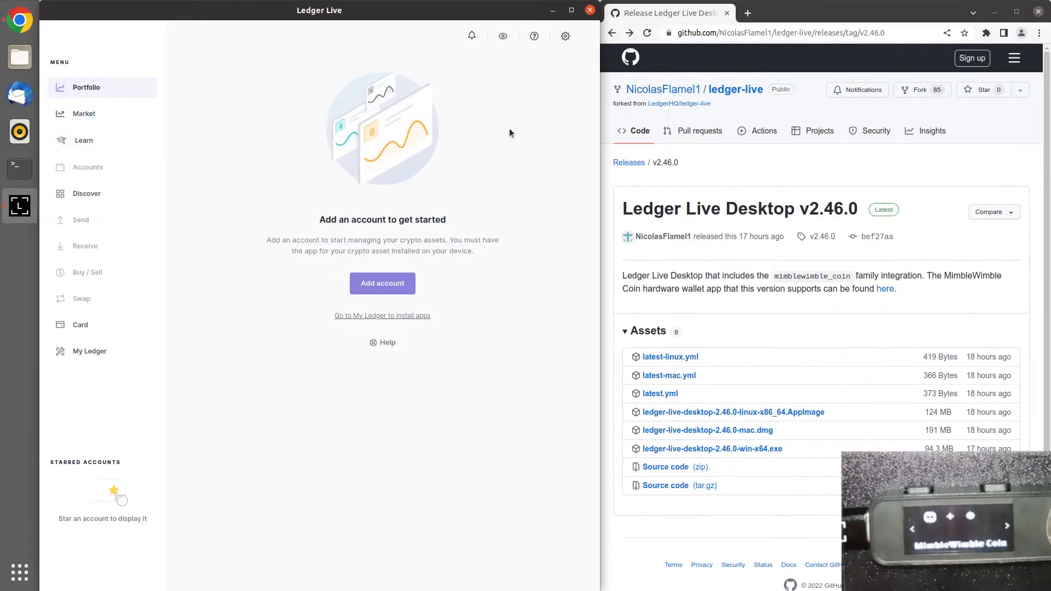
left_click(408, 284)
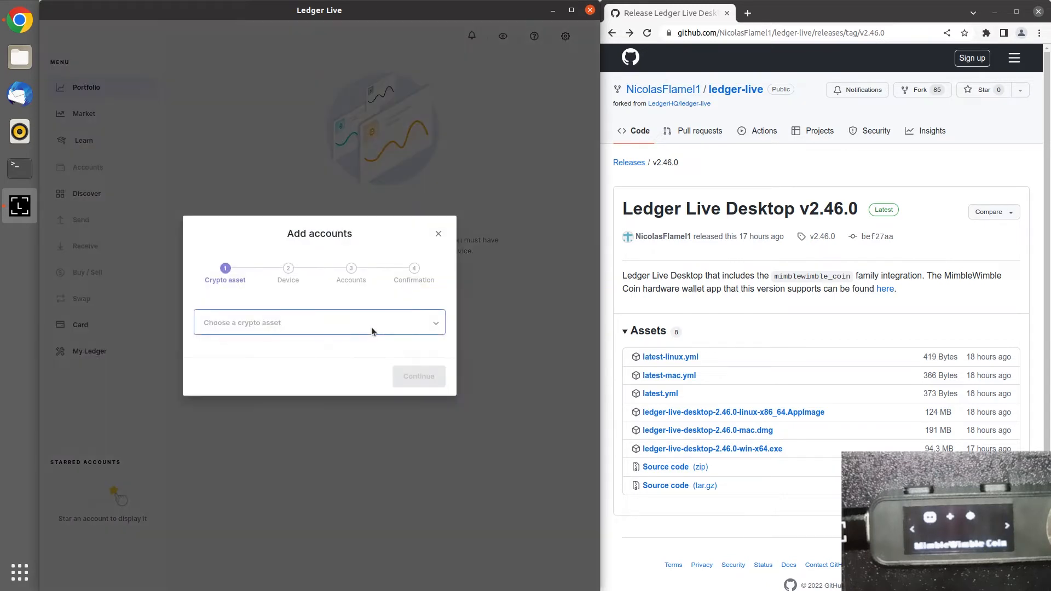
left_click(371, 329)
type("mimble")
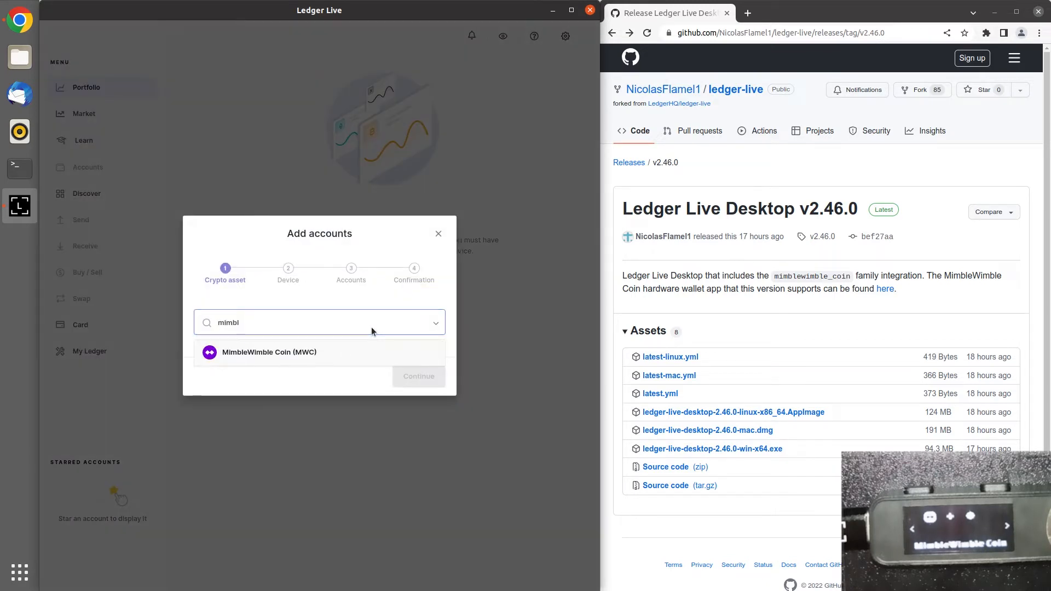
left_click(359, 357)
left_click(419, 376)
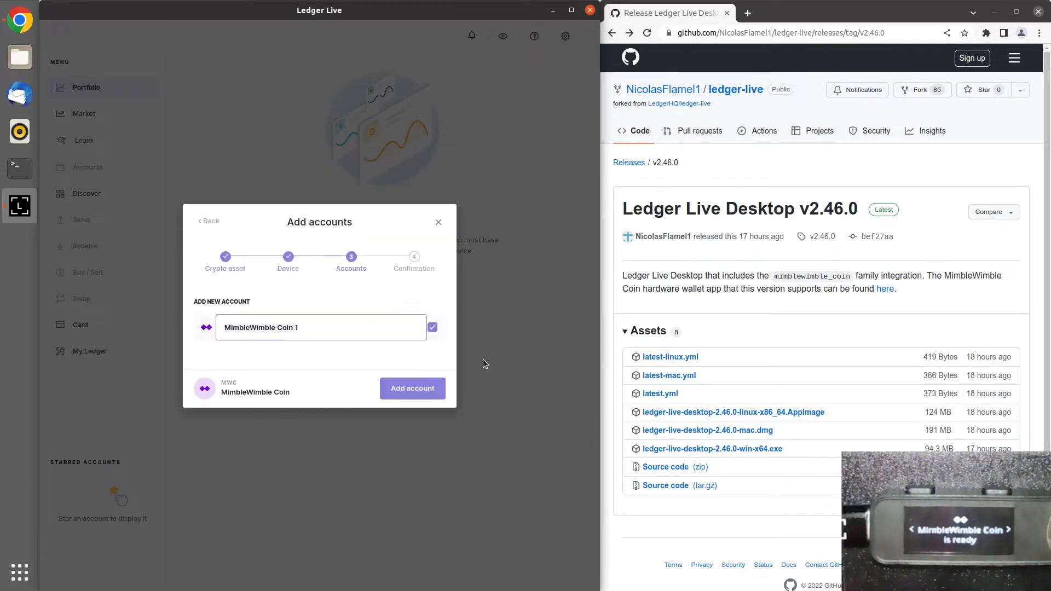
left_click(421, 387)
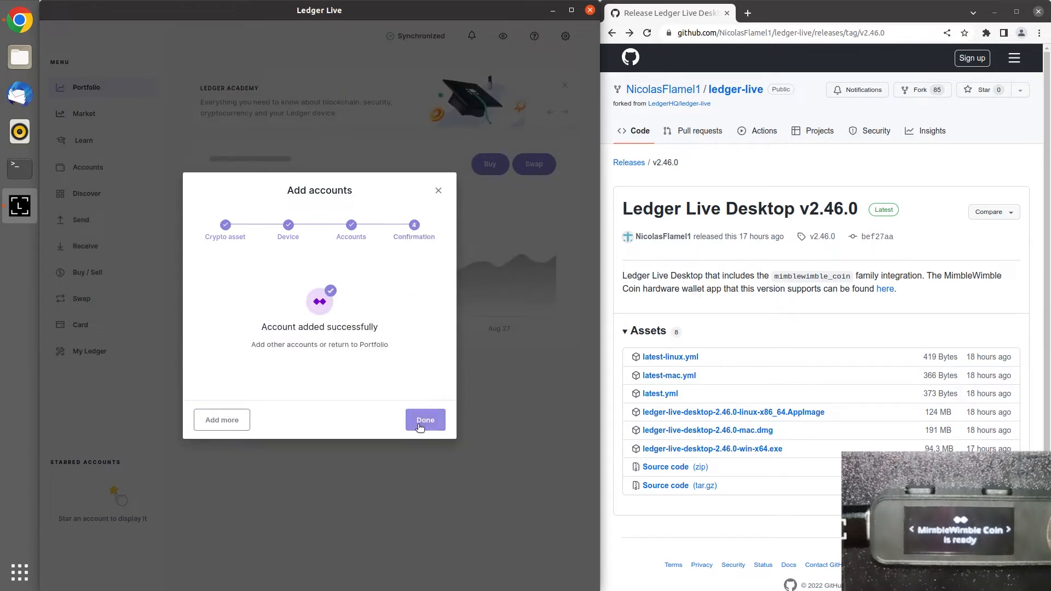
left_click(420, 424)
Open the MimbleWimble Coin 1 account from Accounts and start a receive into it.
left_click(104, 168)
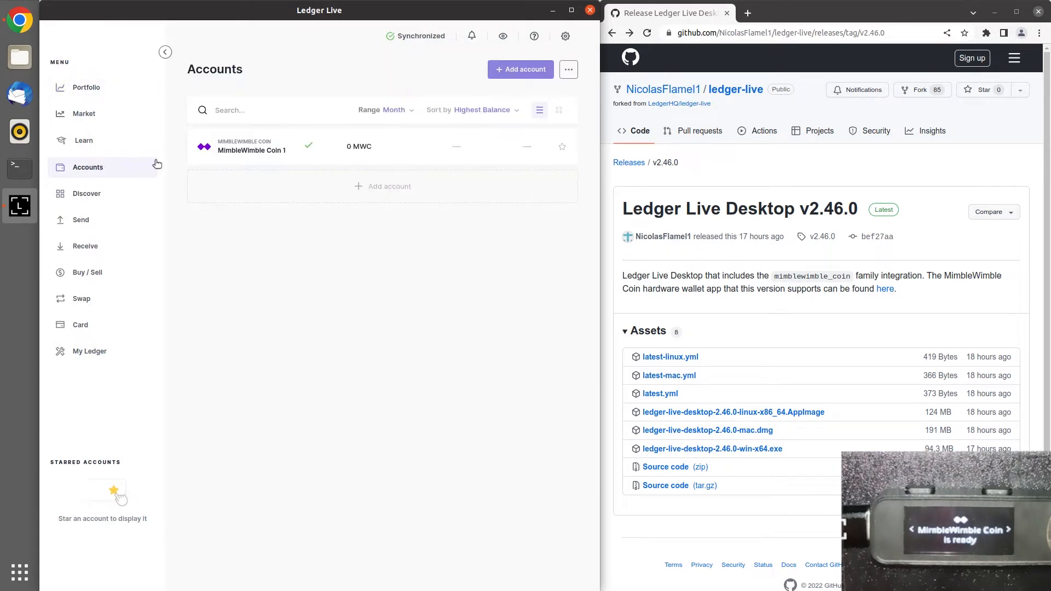
left_click(230, 152)
left_click(398, 268)
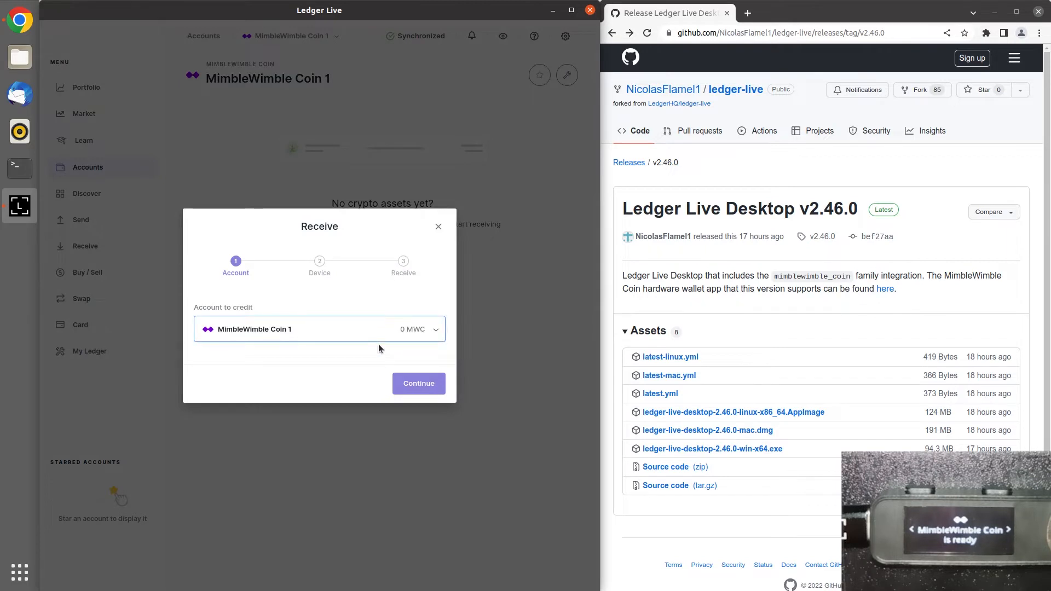
Pass the device check for the MimbleWimble Coin 1 receive and focus the transaction entry box.
left_click(417, 385)
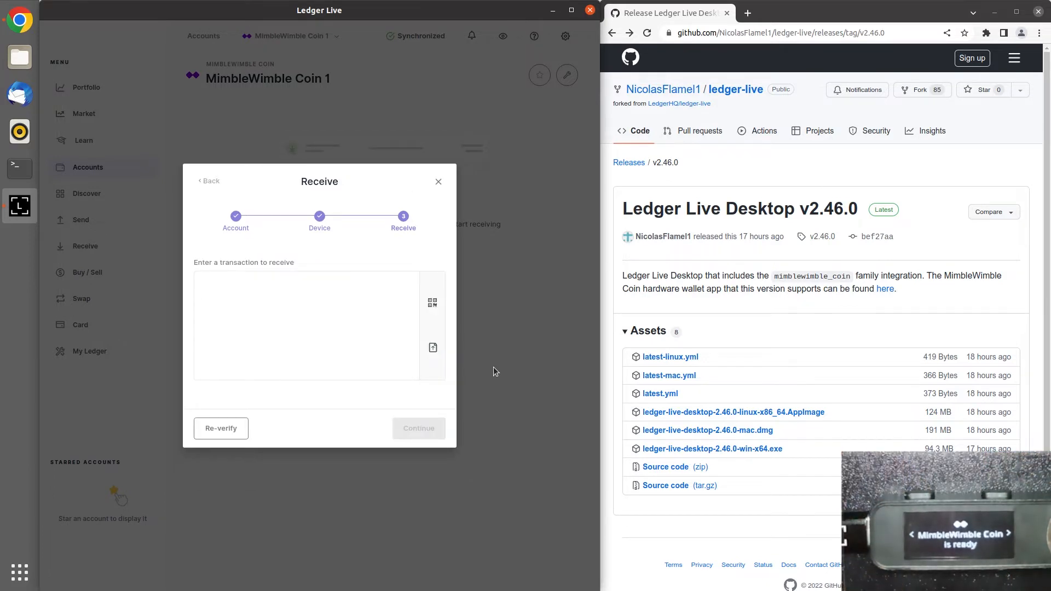
left_click(324, 314)
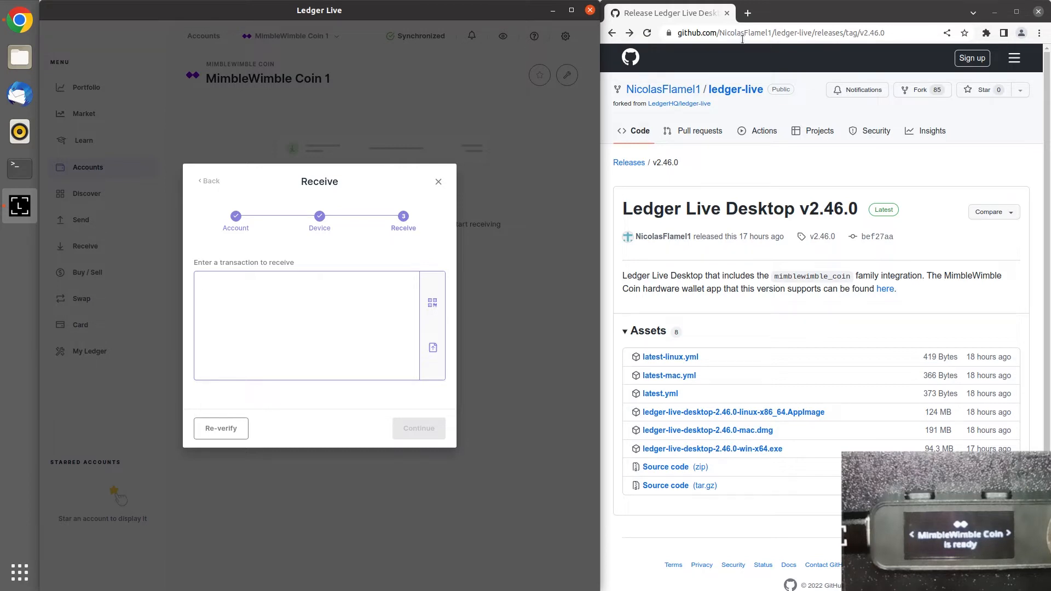
left_click(748, 13)
Go to tradeogre.com and open the account Balances page.
type("tradeogre.com")
key("Return")
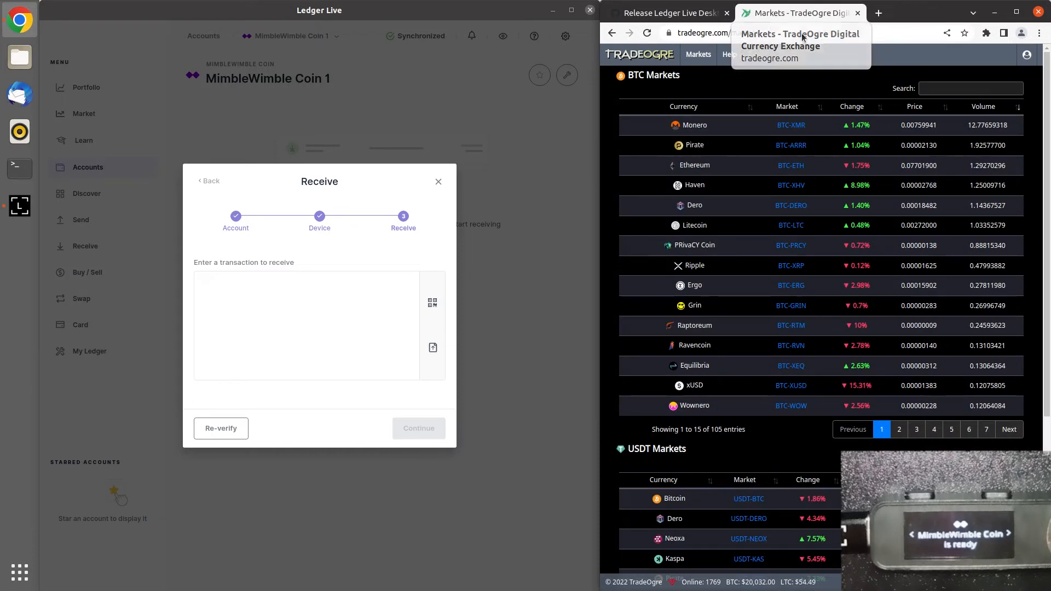
mouse_move(1036, 56)
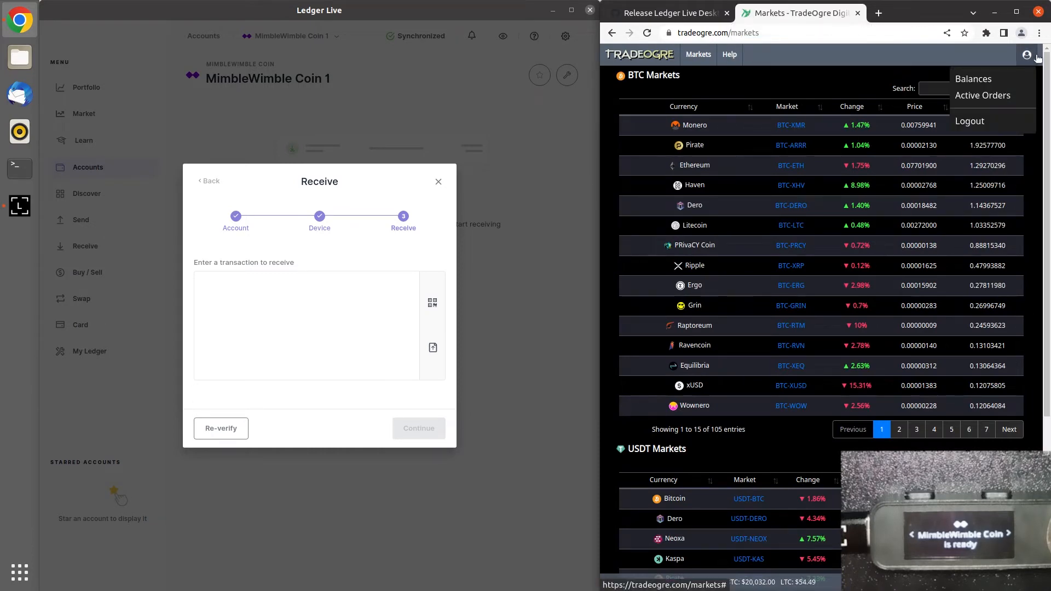
left_click(985, 77)
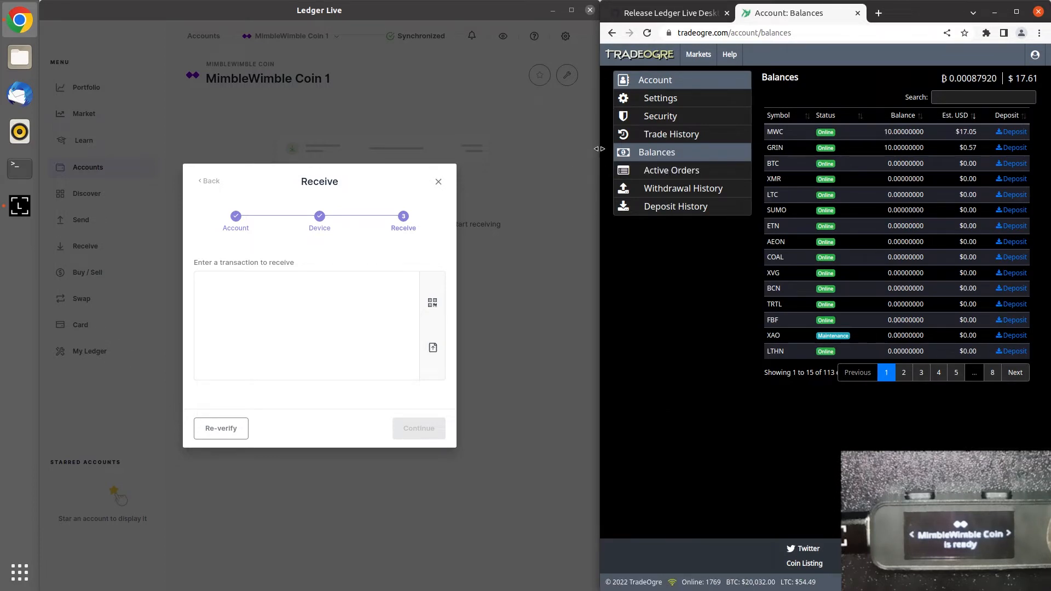
left_click_drag(601, 147, 445, 146)
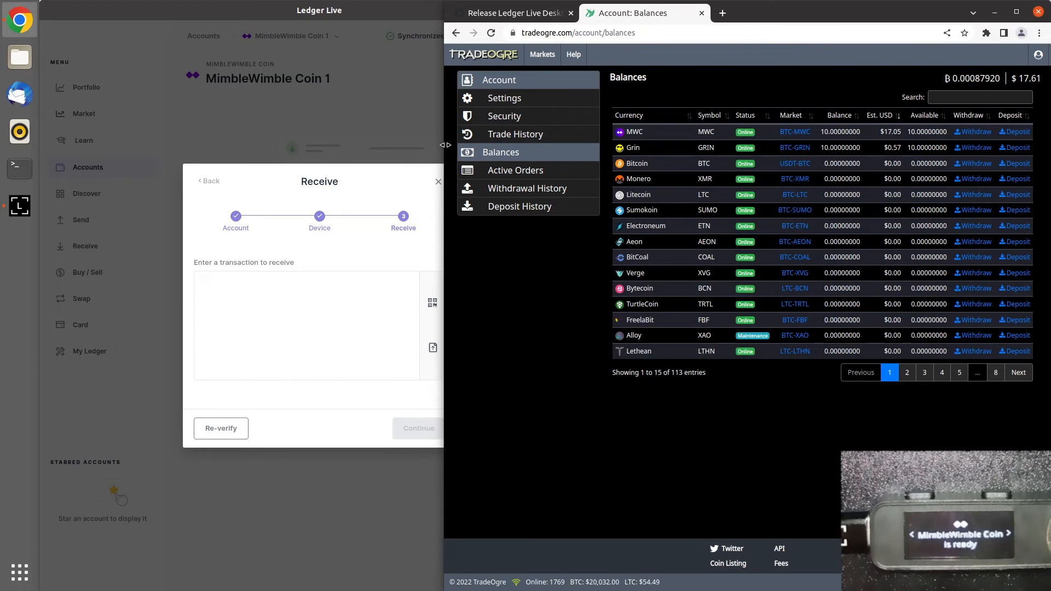
Withdraw the full 10 MWC available balance, confirming with the authenticator code.
left_click(968, 133)
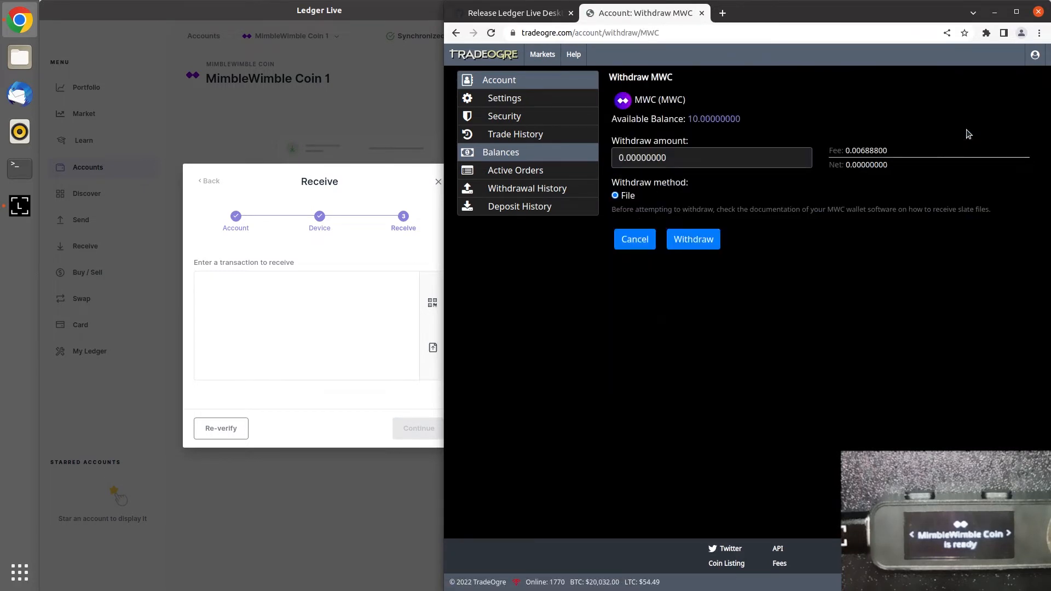
left_click(716, 120)
left_click(691, 240)
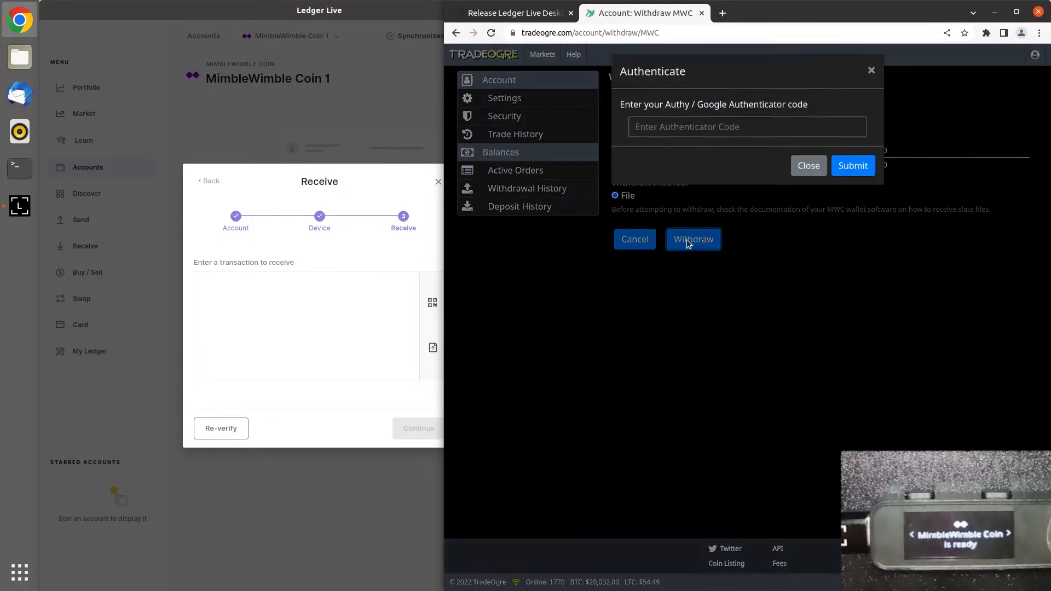
left_click(986, 32)
left_click(873, 117)
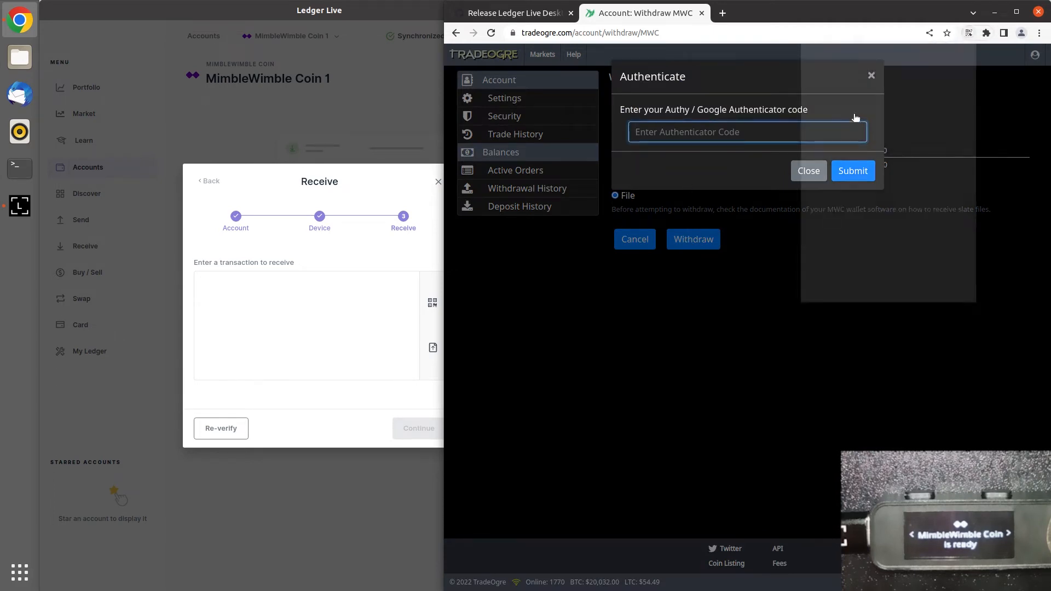
left_click(707, 127)
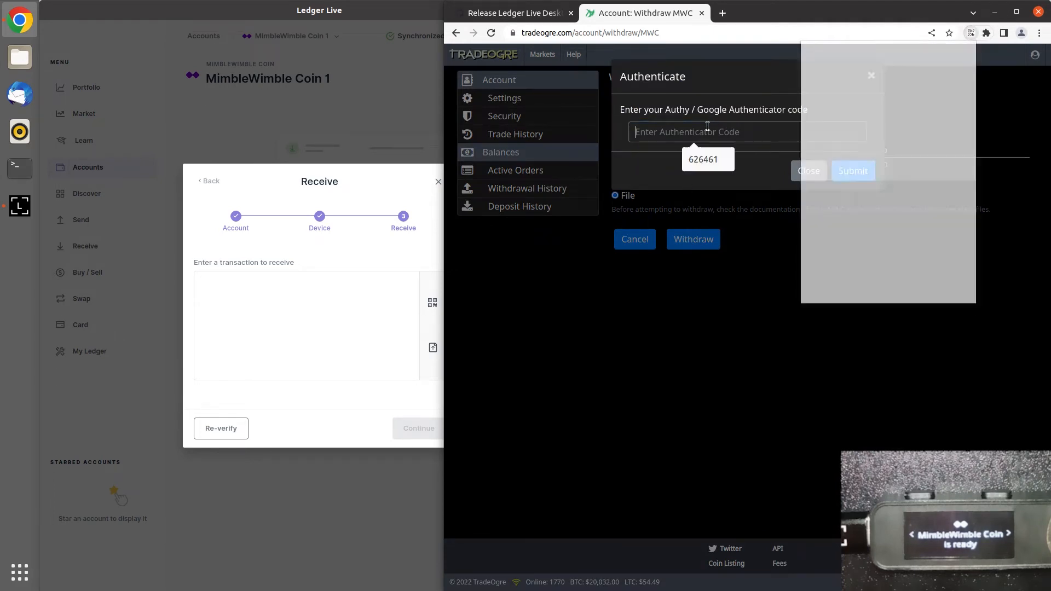
key("Return")
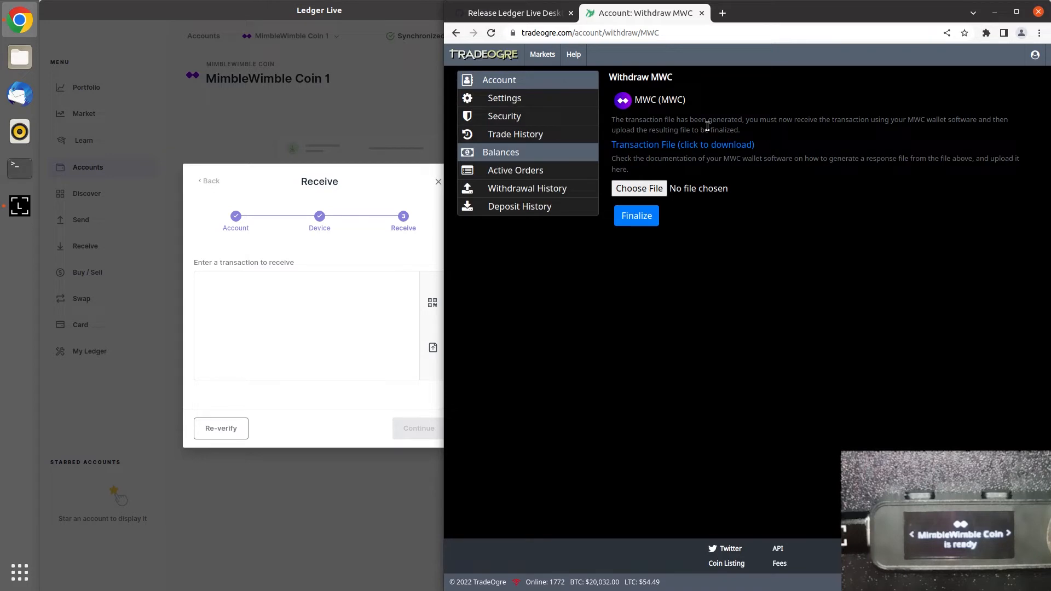
Download the transaction file and process receive.input in Ledger Live, receiving 9.993112 MWC.
left_click(682, 148)
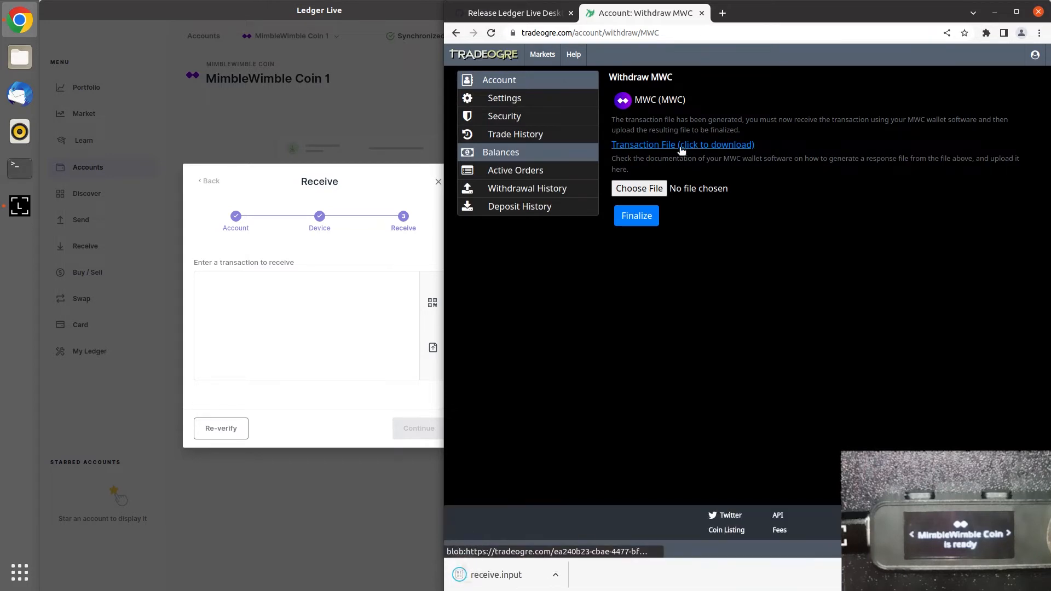
left_click(380, 305)
left_click(380, 306)
left_click(439, 351)
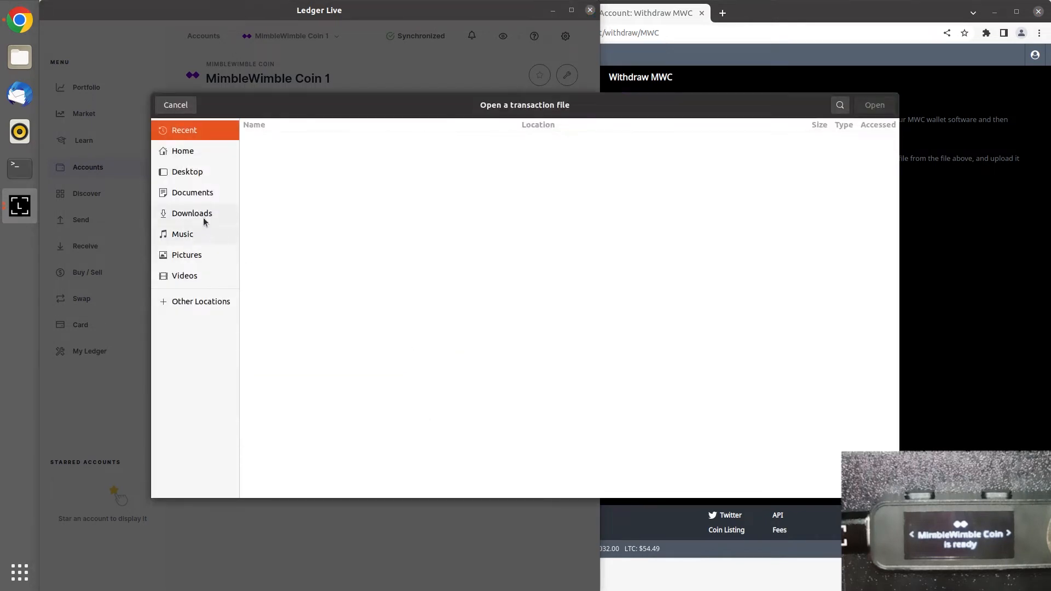
left_click(197, 214)
left_click(294, 177)
double_click(294, 177)
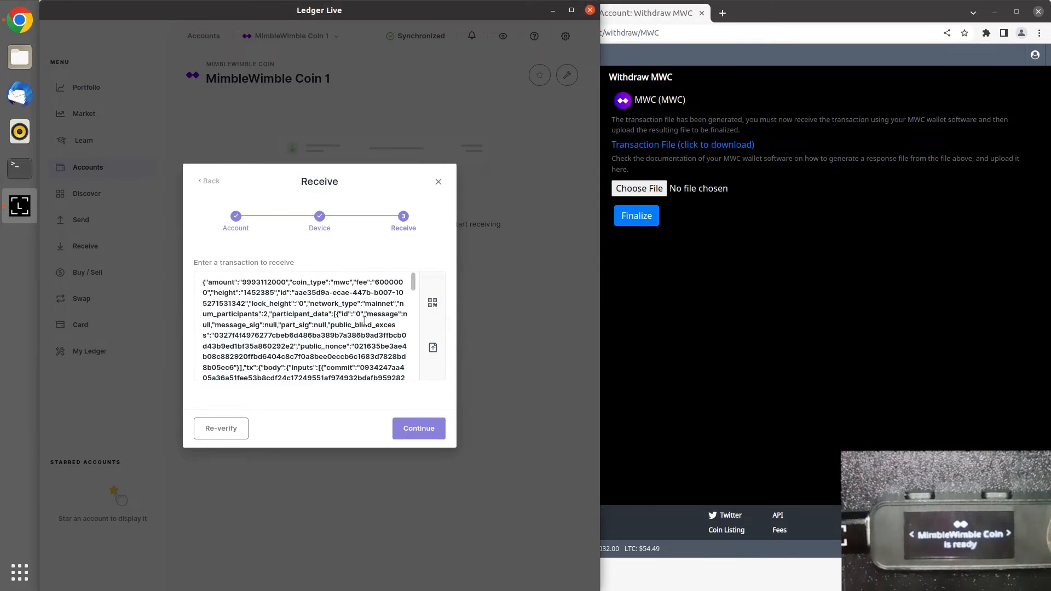
scroll(365, 320, "down", 10)
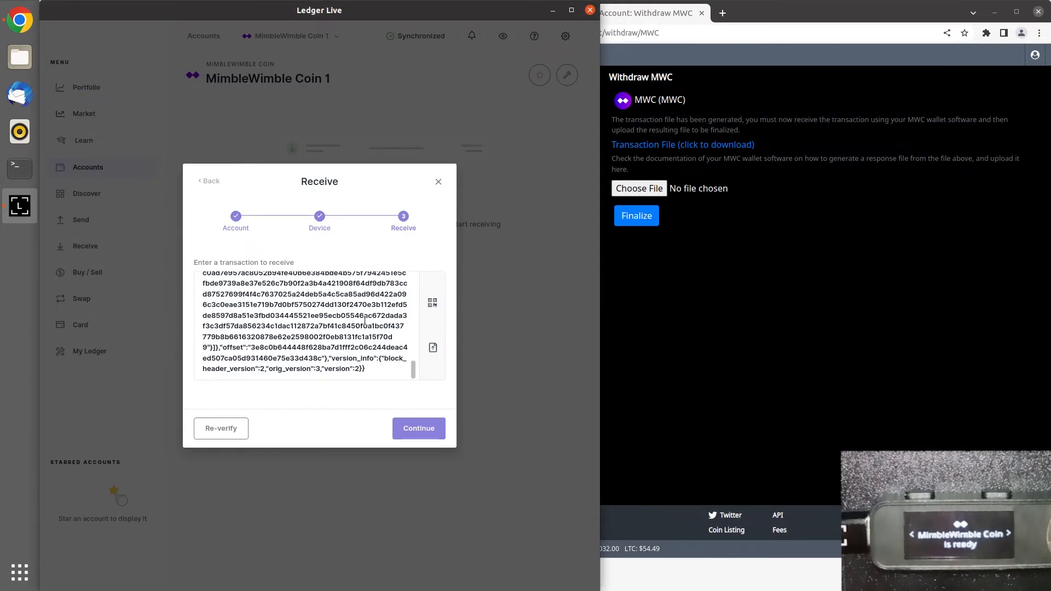
left_click(409, 425)
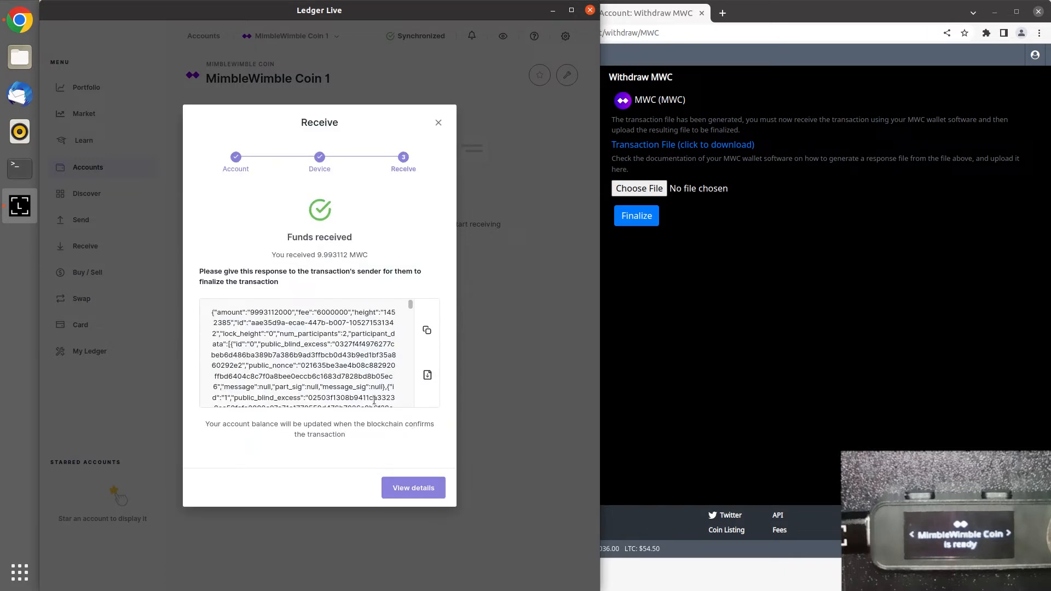
scroll(339, 356, "down", 5)
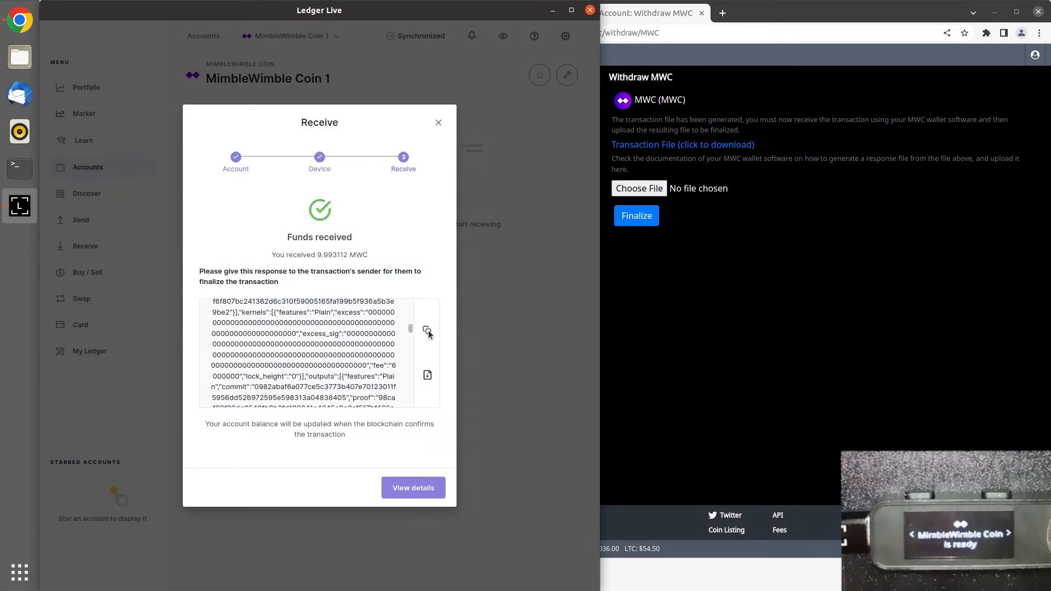
Save Ledger Live's response for the sender as a file named 'response'.
left_click(427, 376)
type("response")
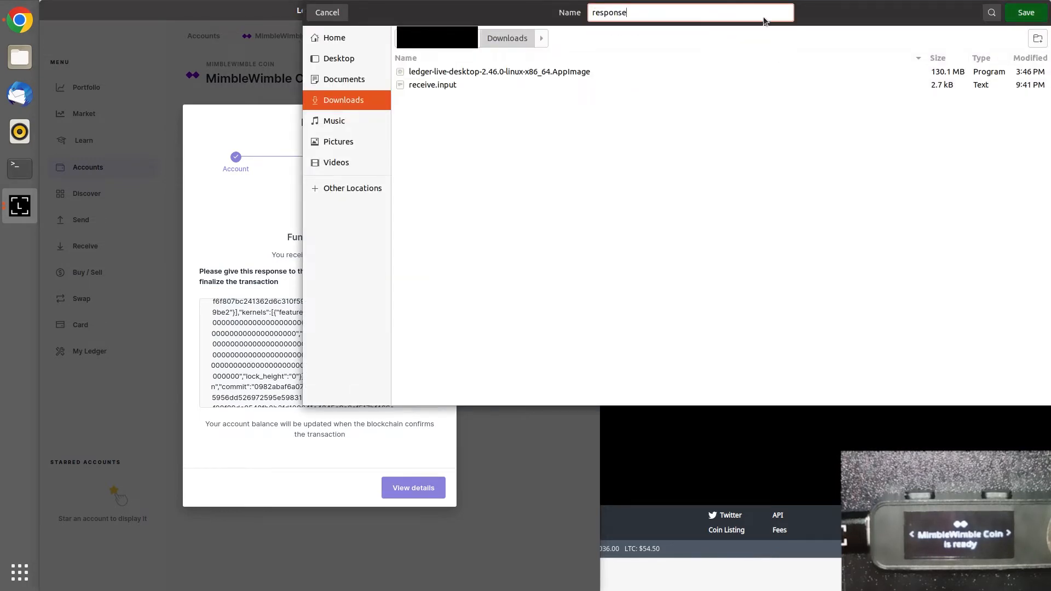
key("Return")
Upload the response file to TradeOgre and finalize the 10 MWC withdrawal.
left_click(715, 213)
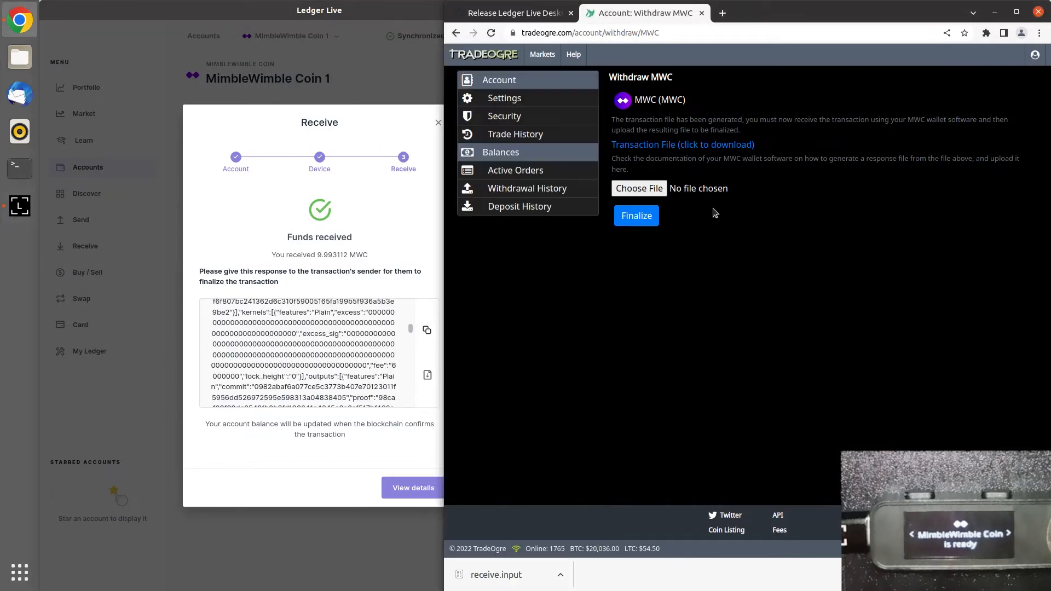
left_click(652, 188)
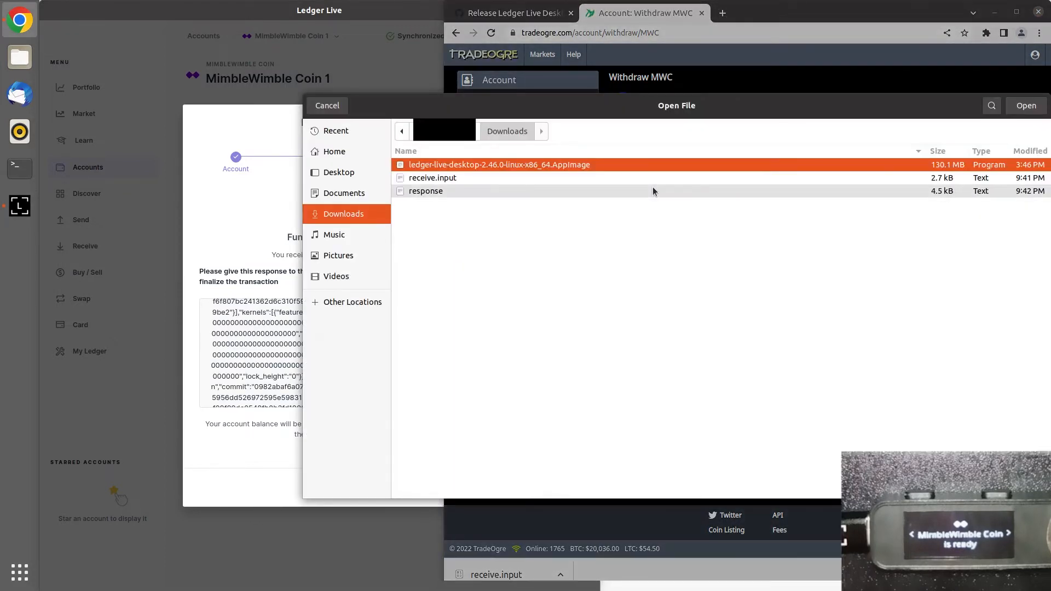
double_click(421, 192)
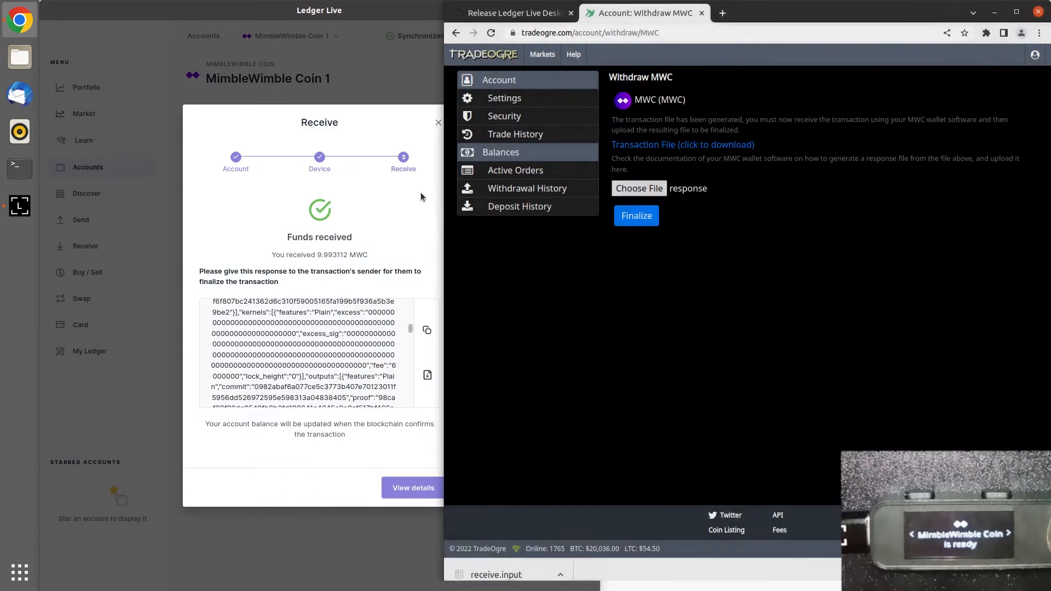
left_click(636, 218)
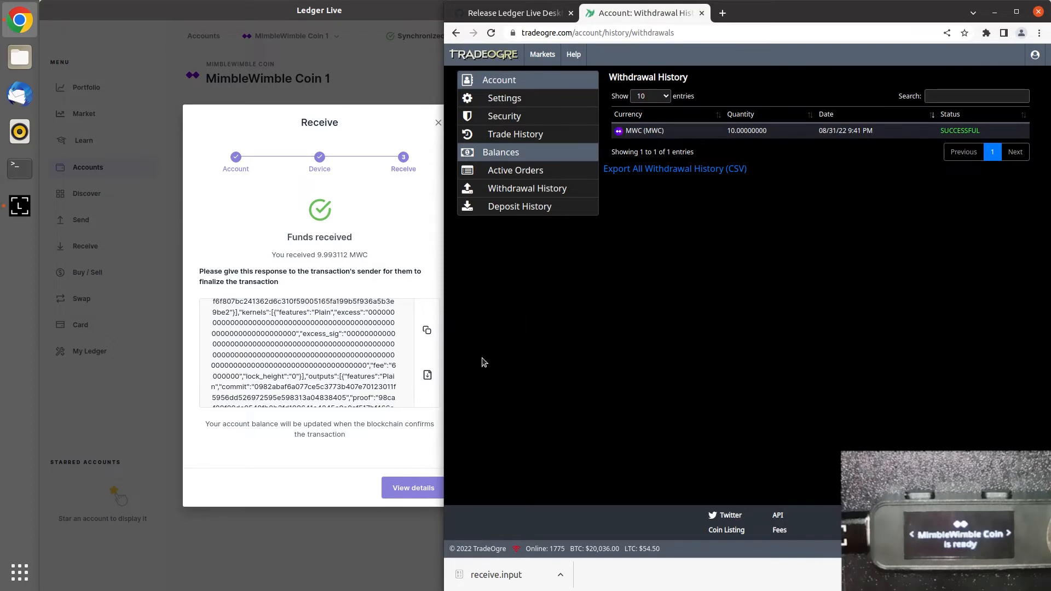
left_click(405, 447)
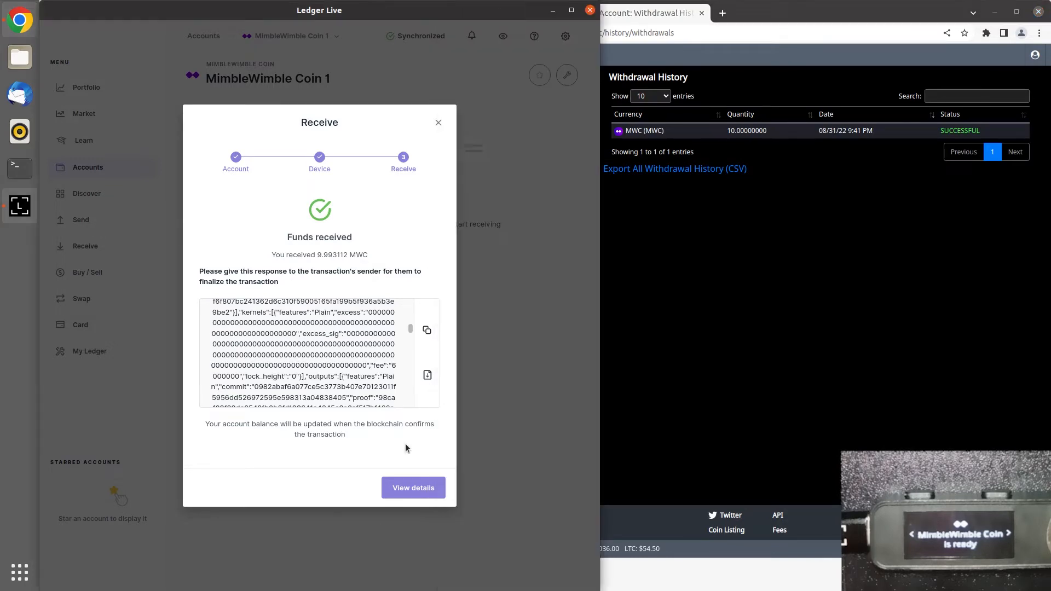
Check the received 9.993112 MWC operation's details, then begin a send from MimbleWimble Coin 1.
left_click(411, 491)
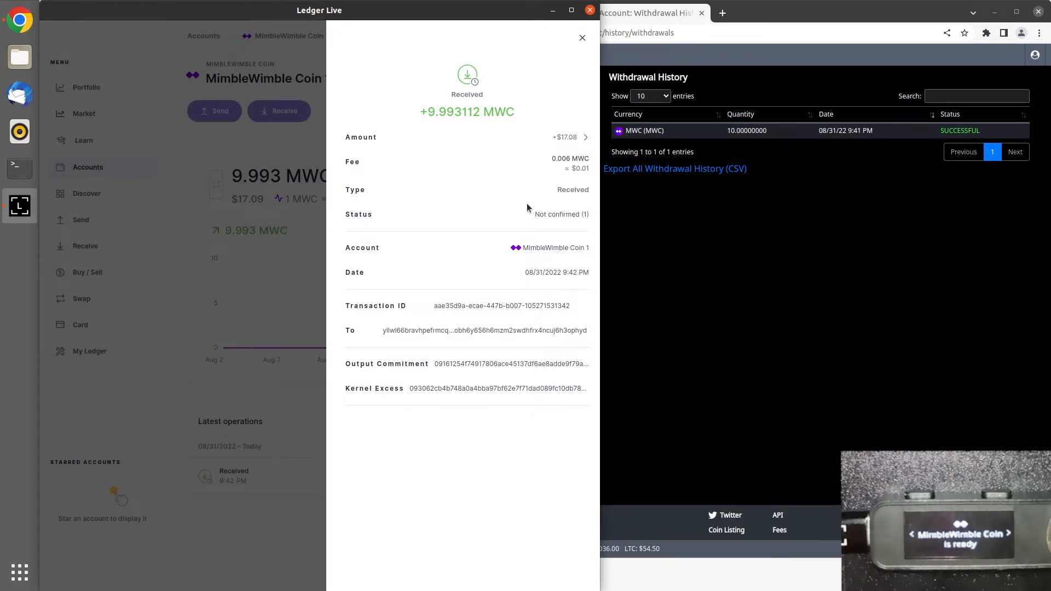
left_click(583, 38)
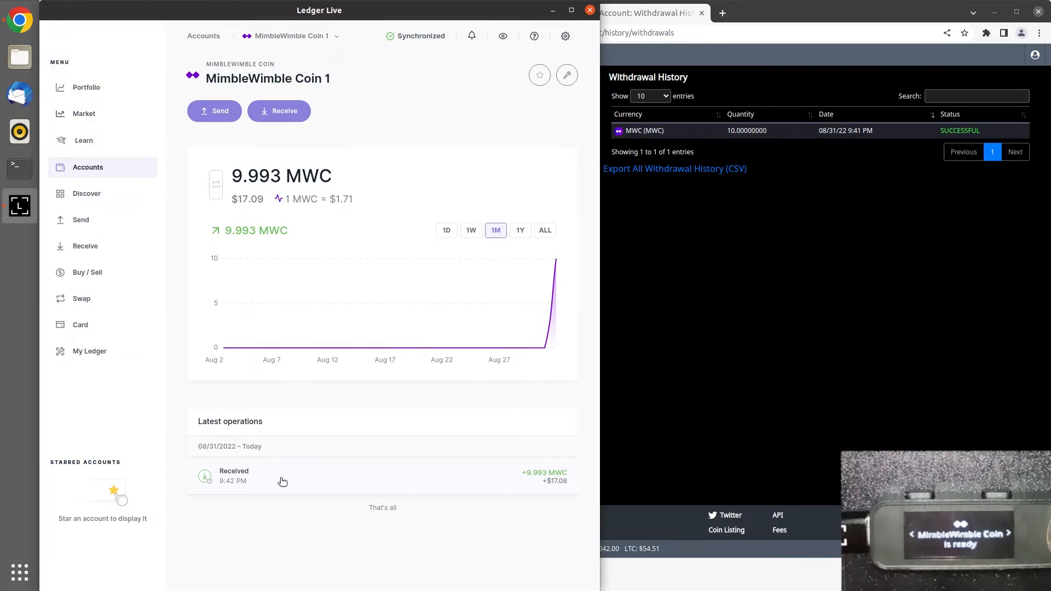
left_click(99, 222)
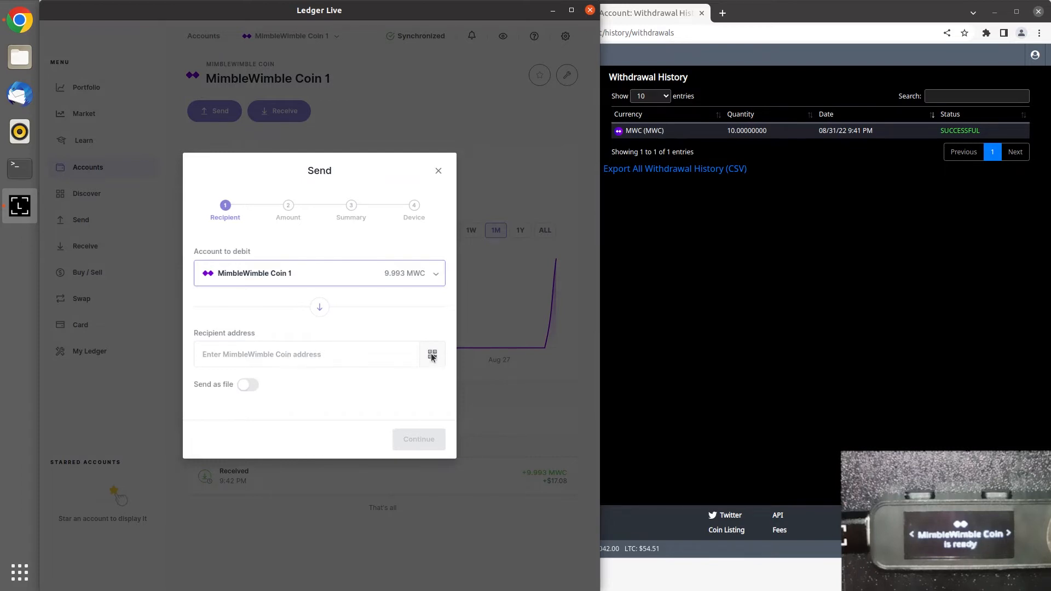
Create a send-as-file transaction of the maximum 9.989112 MWC.
left_click(249, 386)
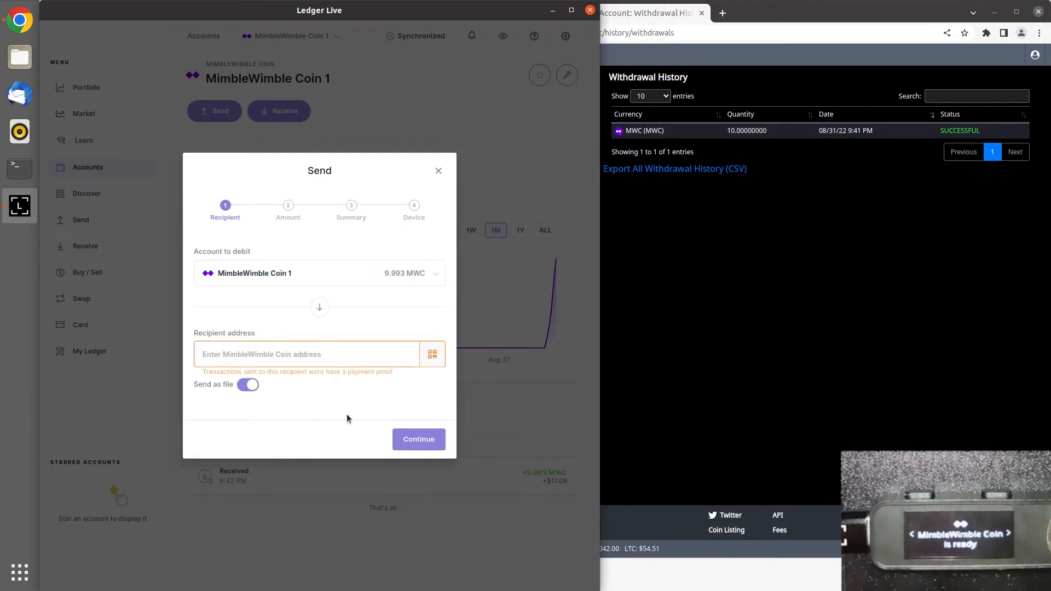
left_click(430, 436)
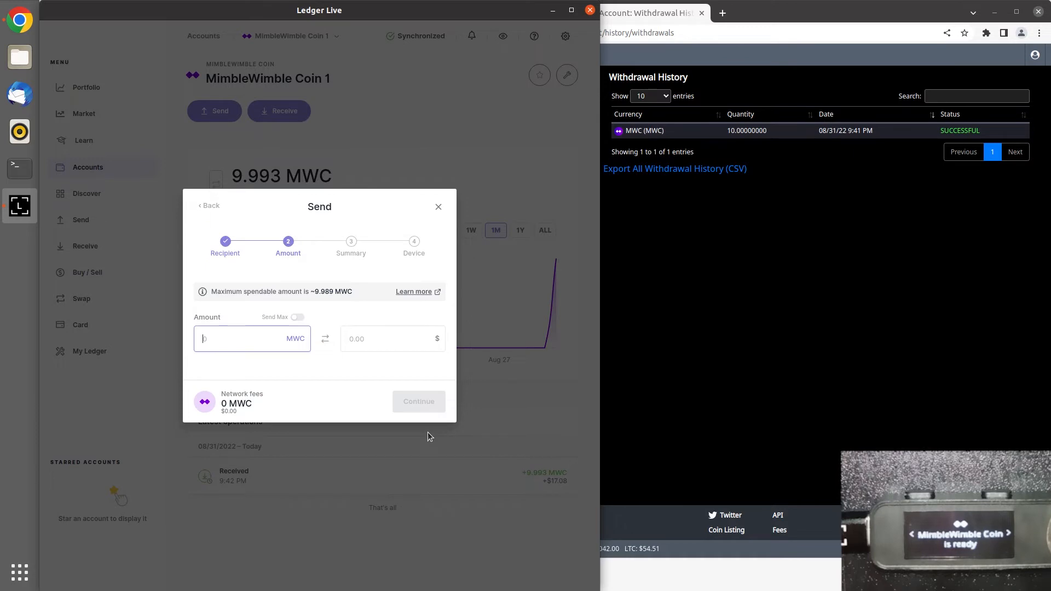
left_click(299, 318)
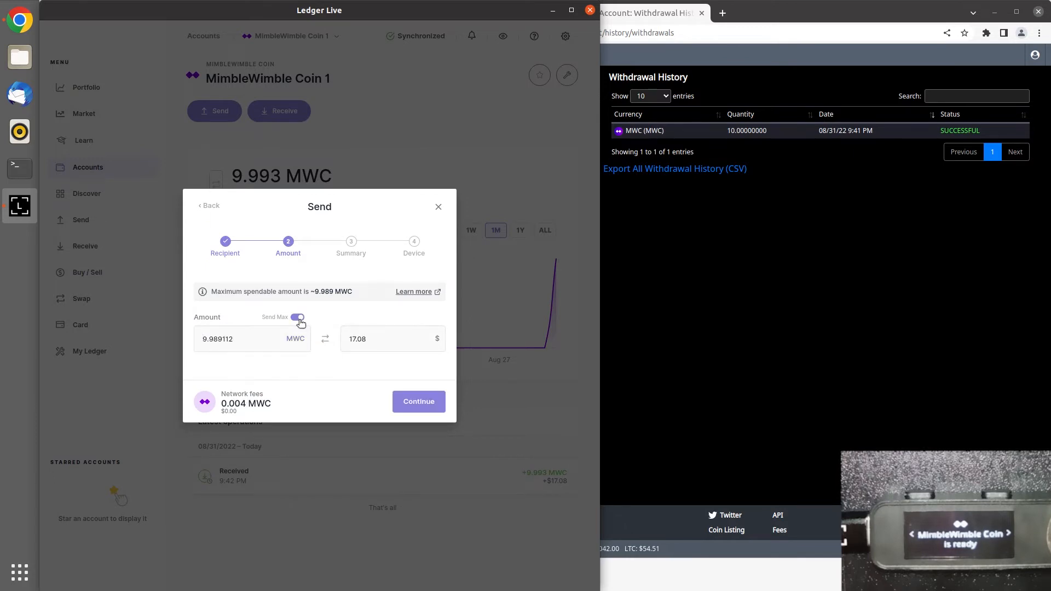
left_click(421, 401)
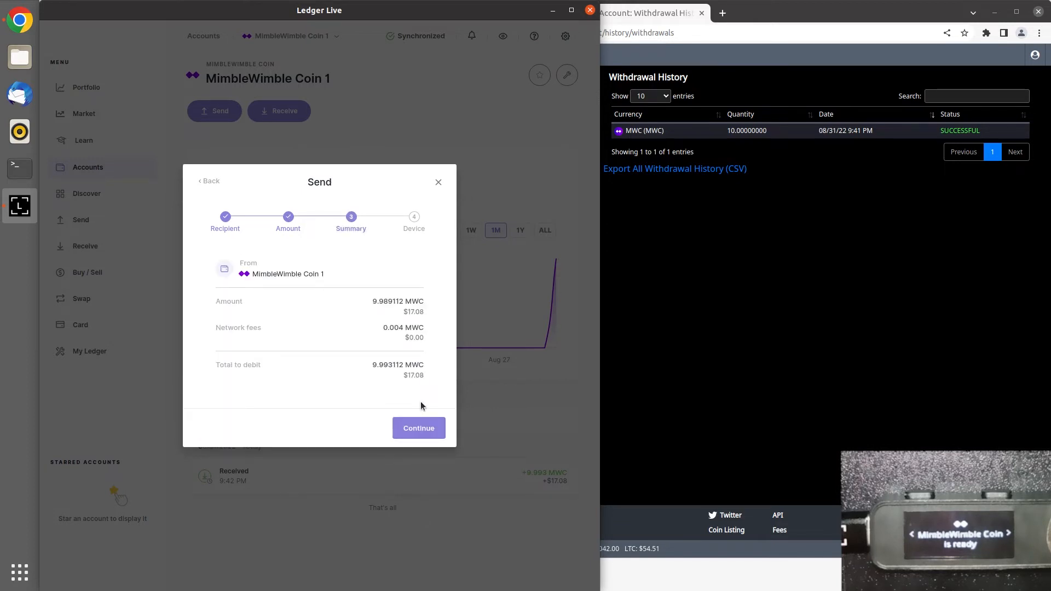
left_click(428, 438)
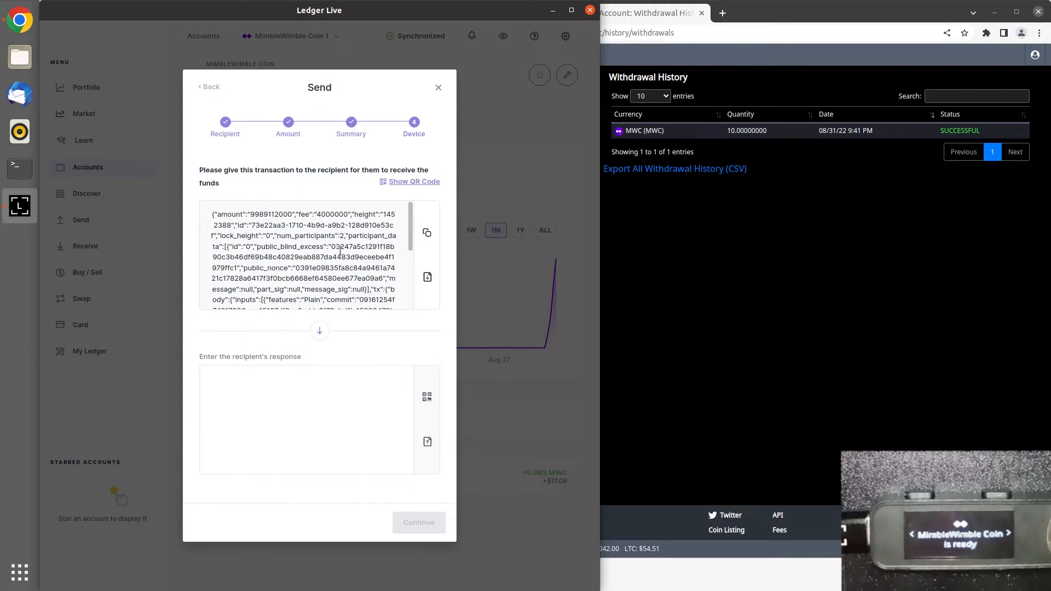
Save the send transaction to a file named 'request'.
left_click(427, 277)
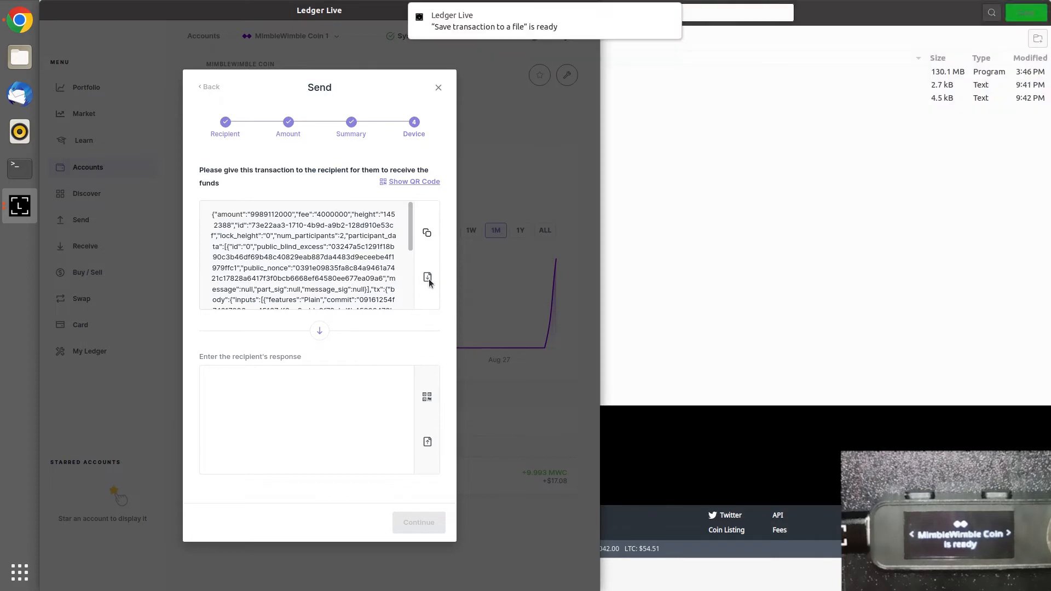
left_click(705, 206)
type("request")
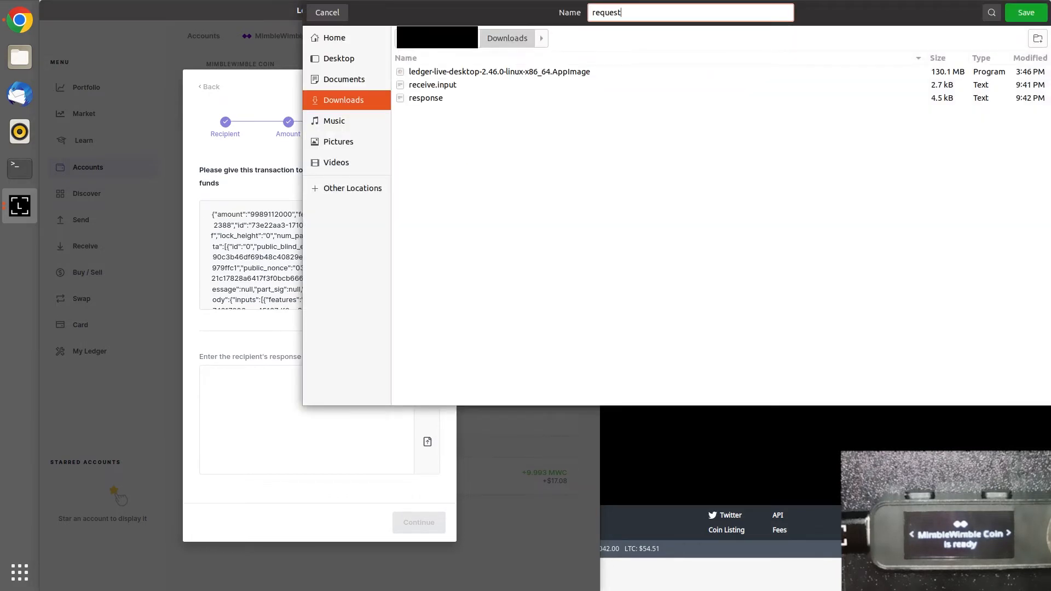
key("Return")
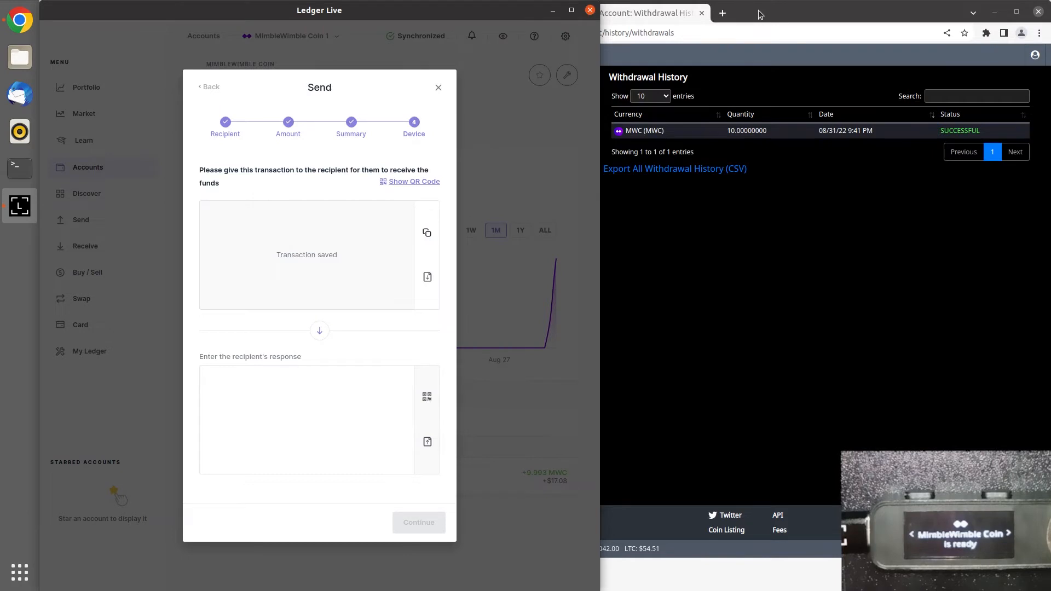
left_click(815, 236)
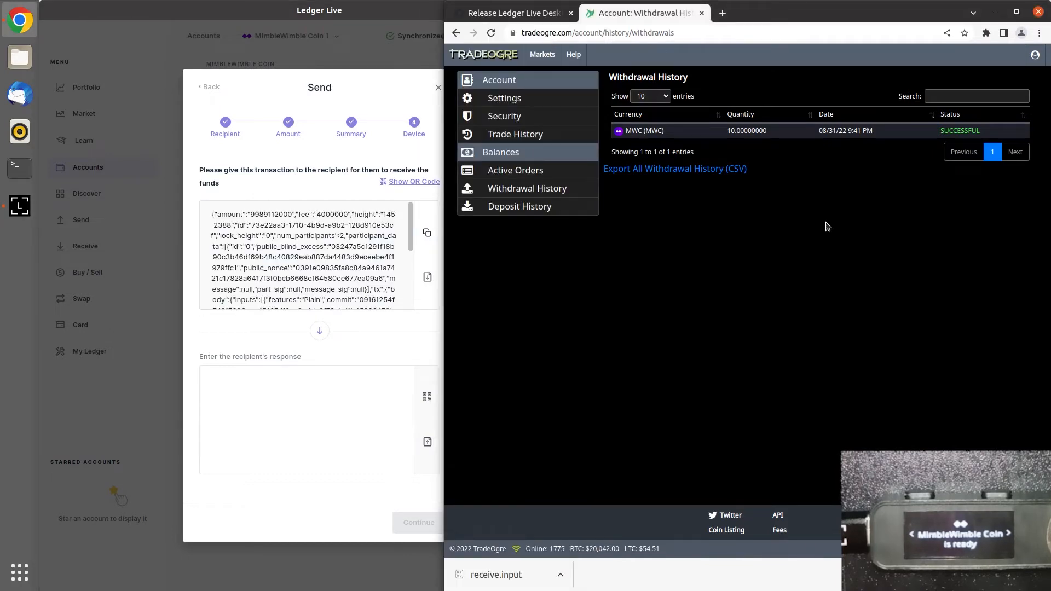
Open the MWC deposit page from TradeOgre's Balances, filtered by 'mwc'.
mouse_move(1036, 56)
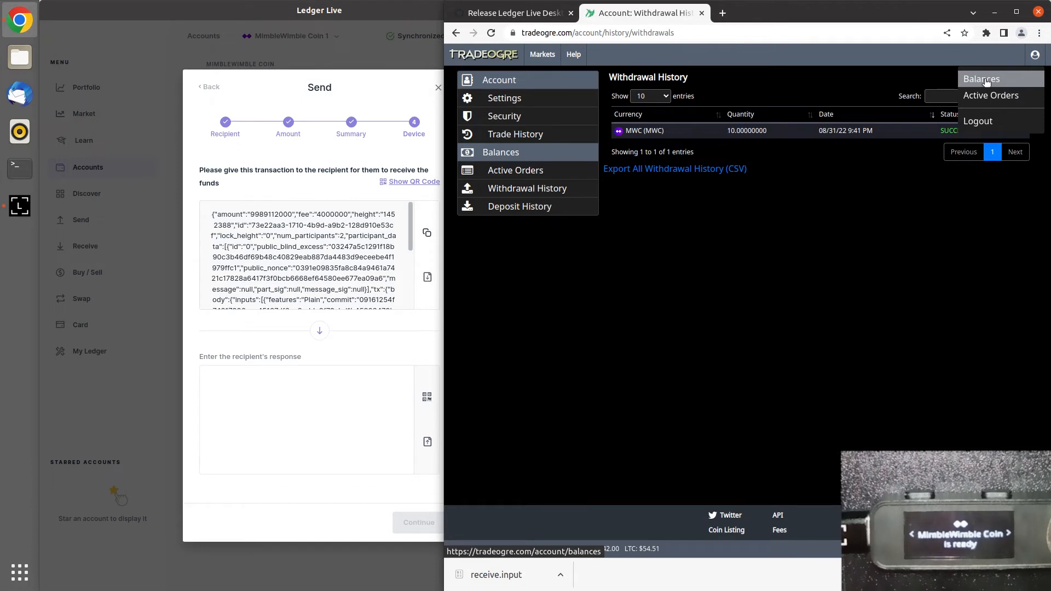
left_click(985, 81)
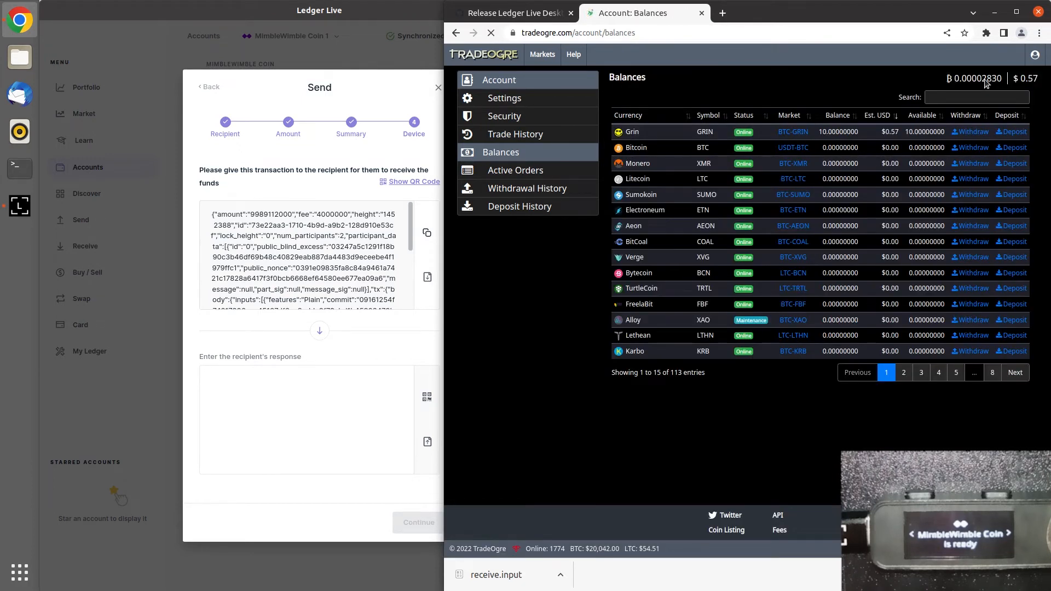
left_click(981, 97)
type("mwc")
left_click(1015, 132)
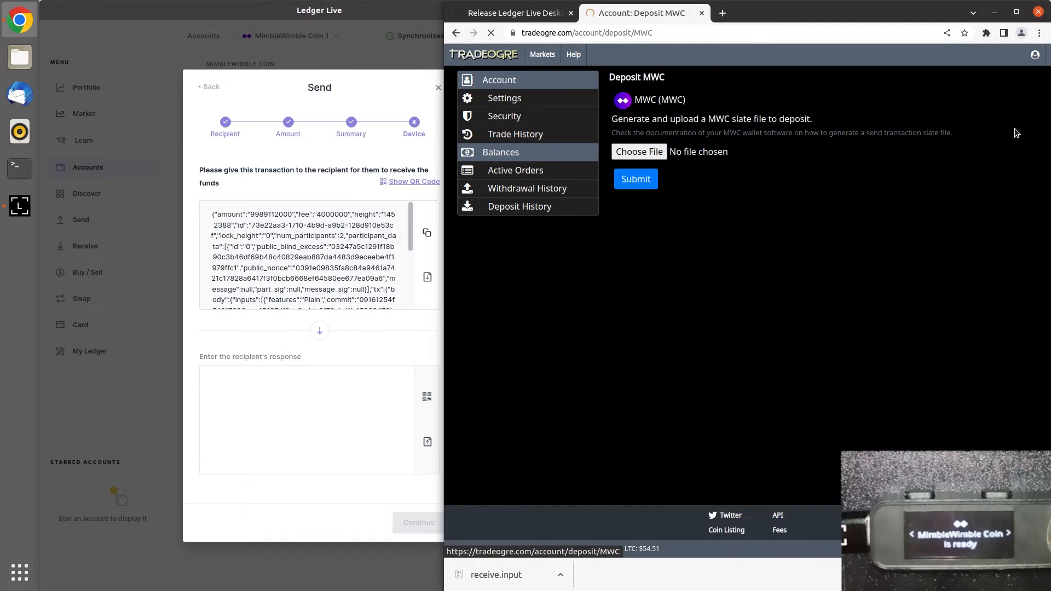
Submit the request file as an MWC deposit and download the tx.response file.
left_click(641, 152)
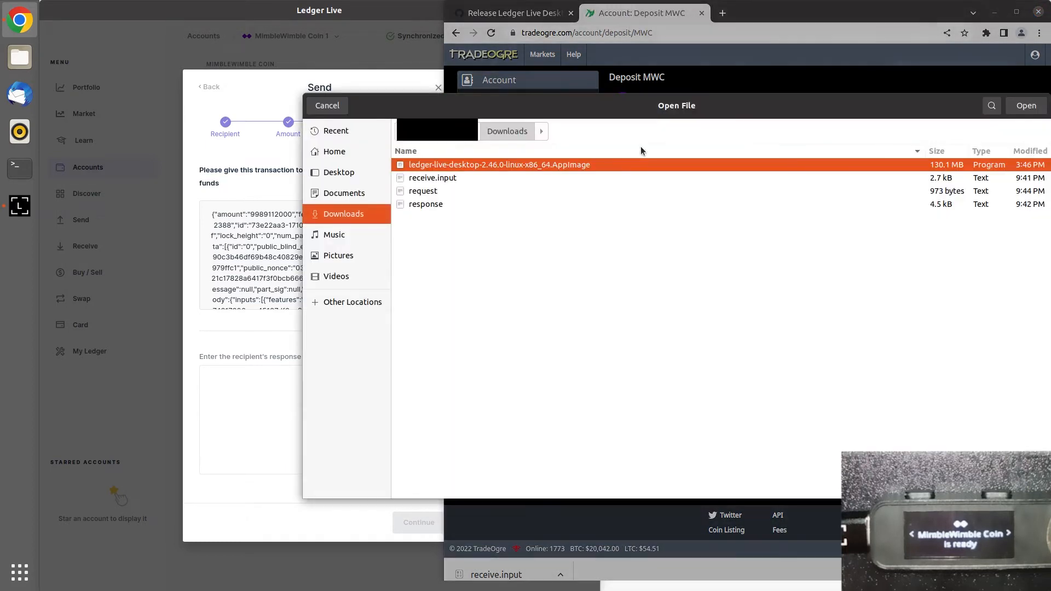
left_click(446, 189)
double_click(445, 189)
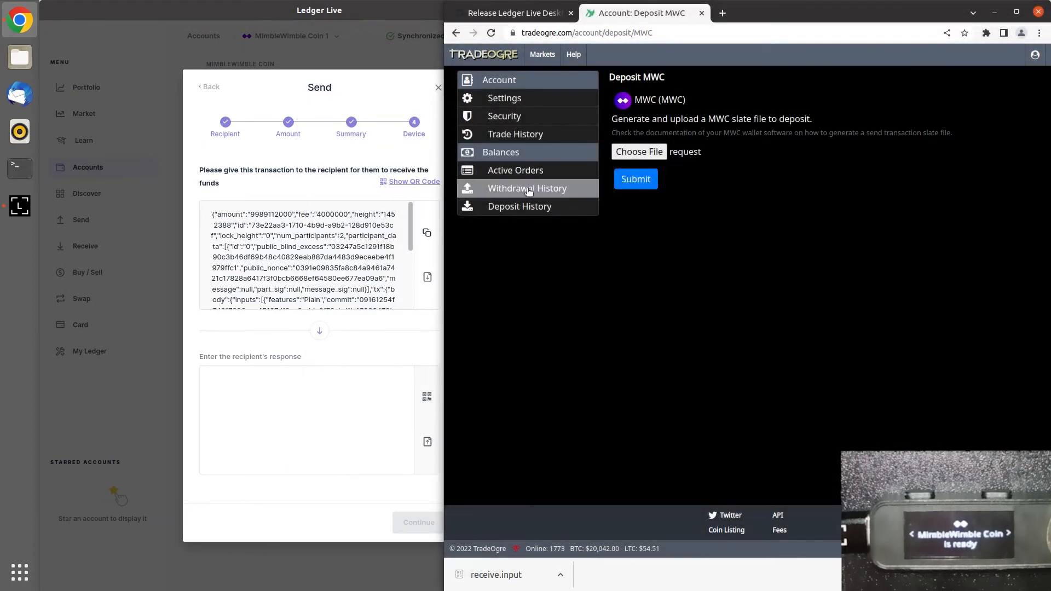
left_click(635, 181)
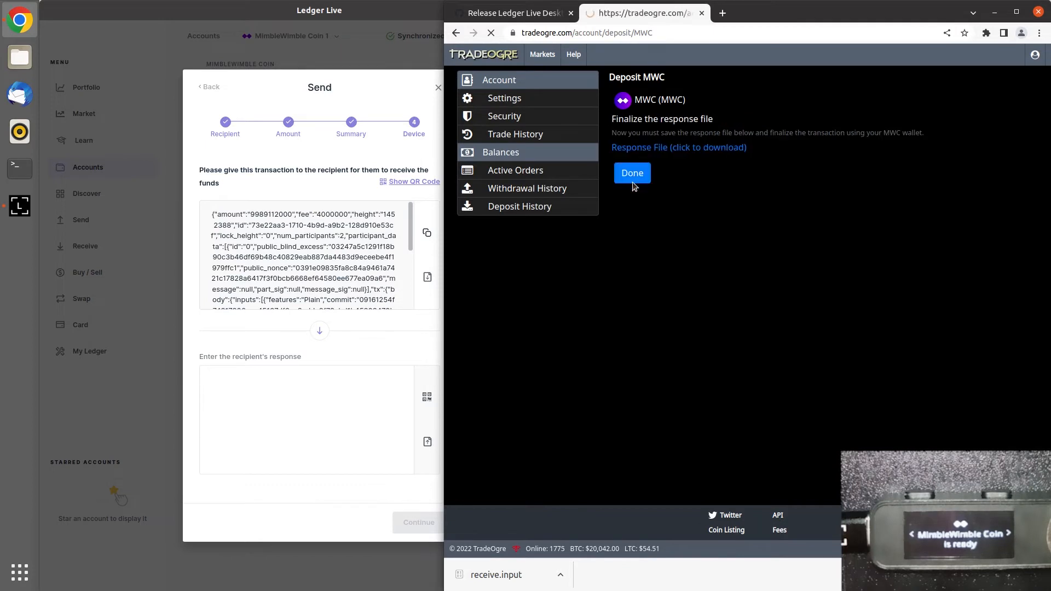
left_click(696, 148)
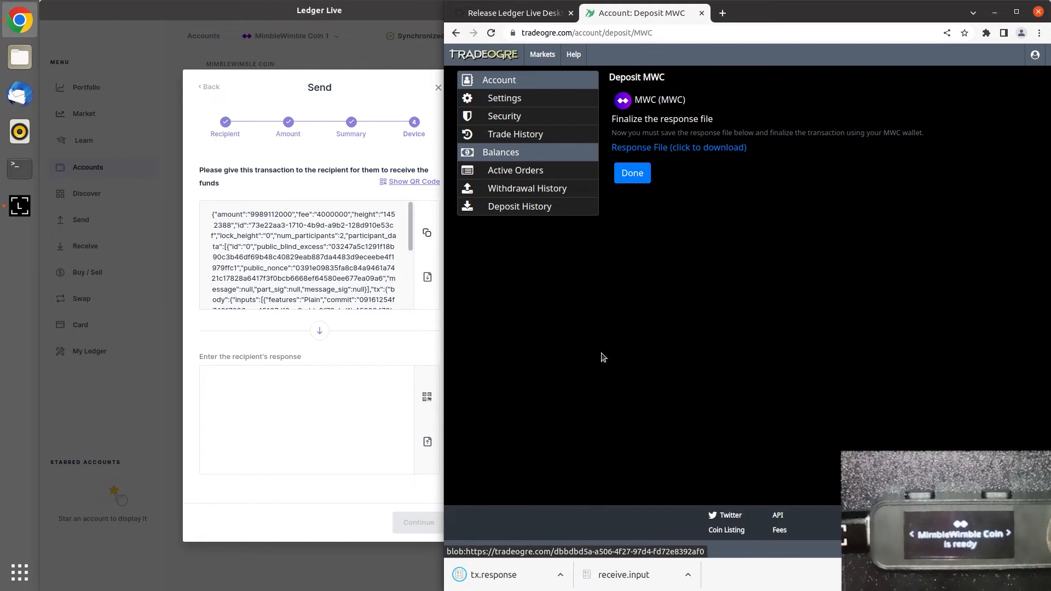
Load TradeOgre's tx.response file from Downloads into the recipient response box.
left_click(357, 395)
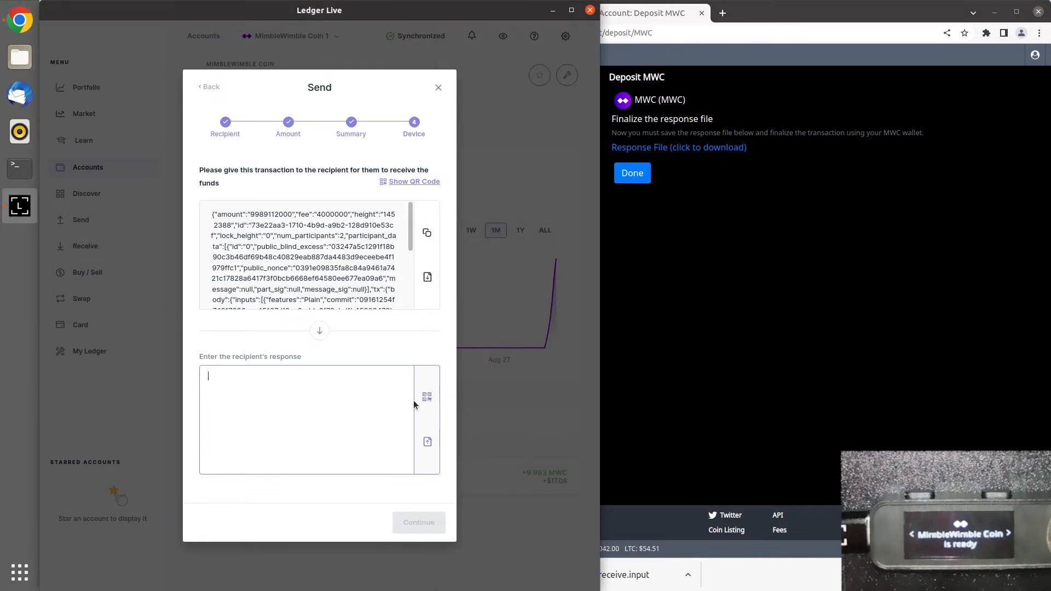
left_click(427, 442)
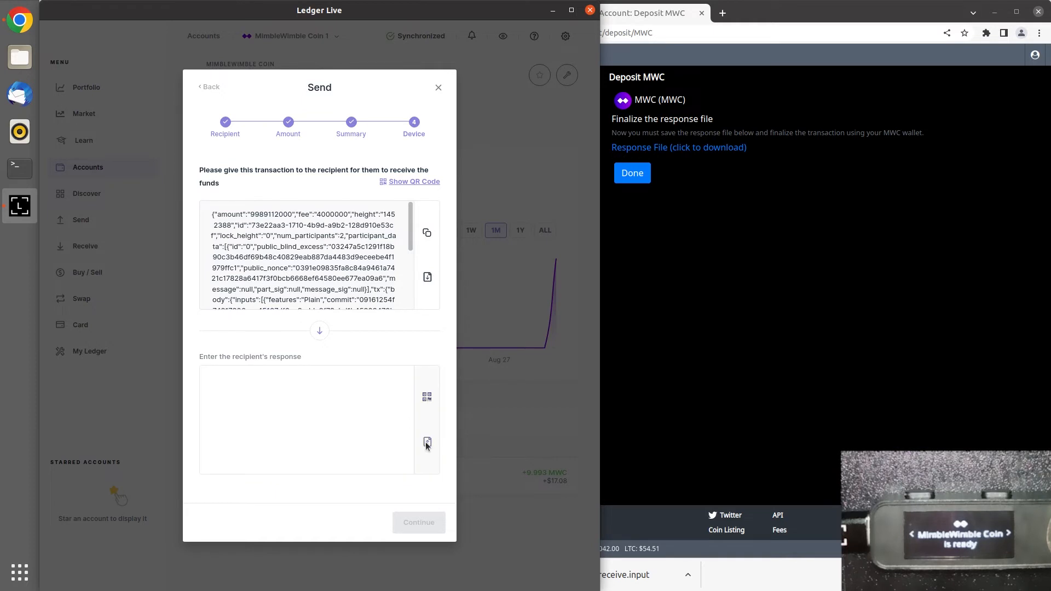
left_click(710, 288)
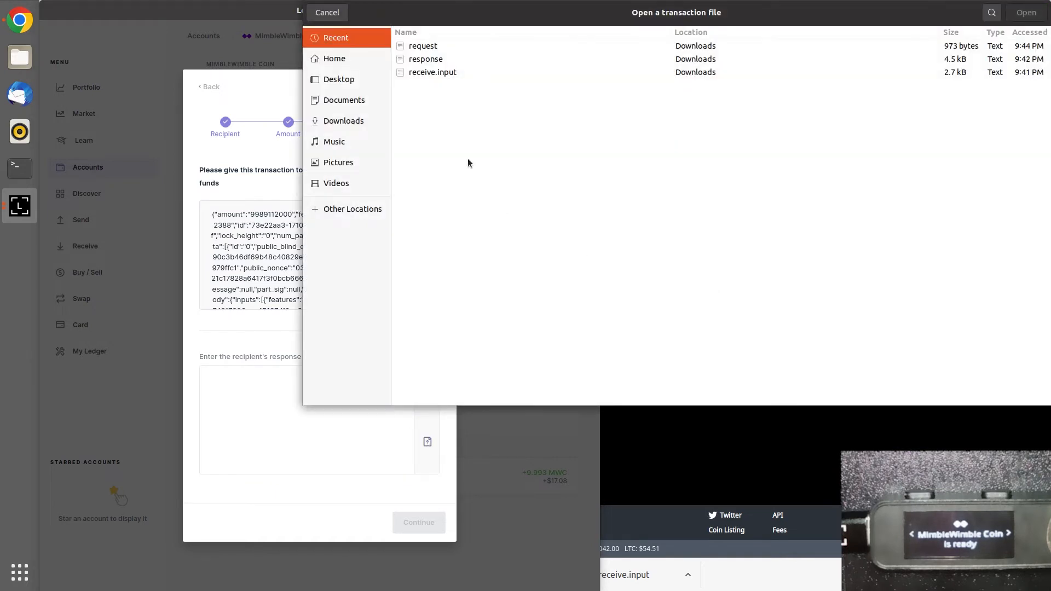
left_click(352, 112)
left_click(442, 124)
key("Return")
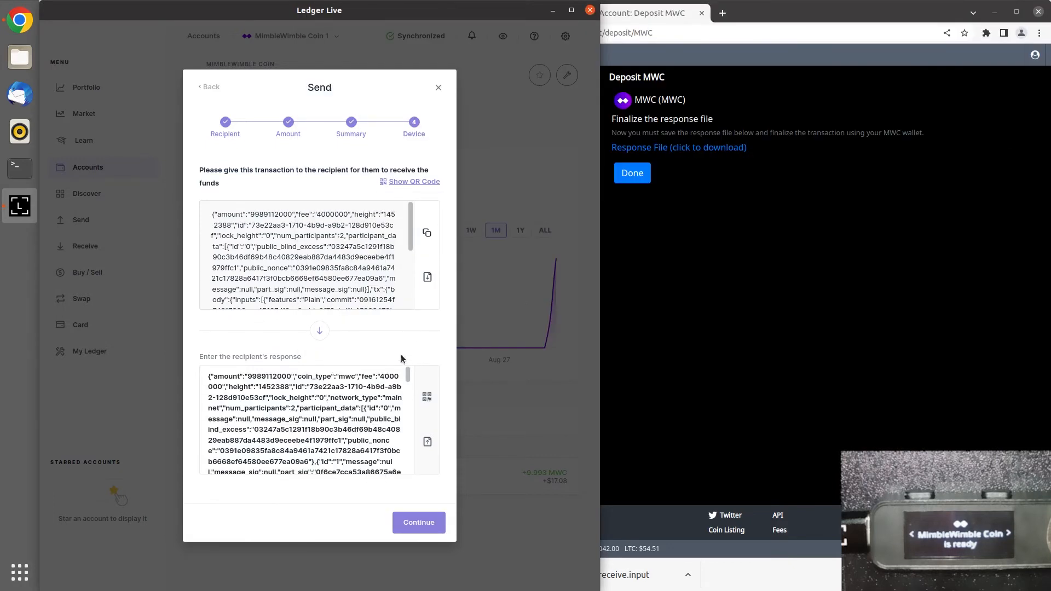
Broadcast the 9.989112 MWC send and view its details showing a 0.004 MWC fee.
scroll(380, 408, "down", 10)
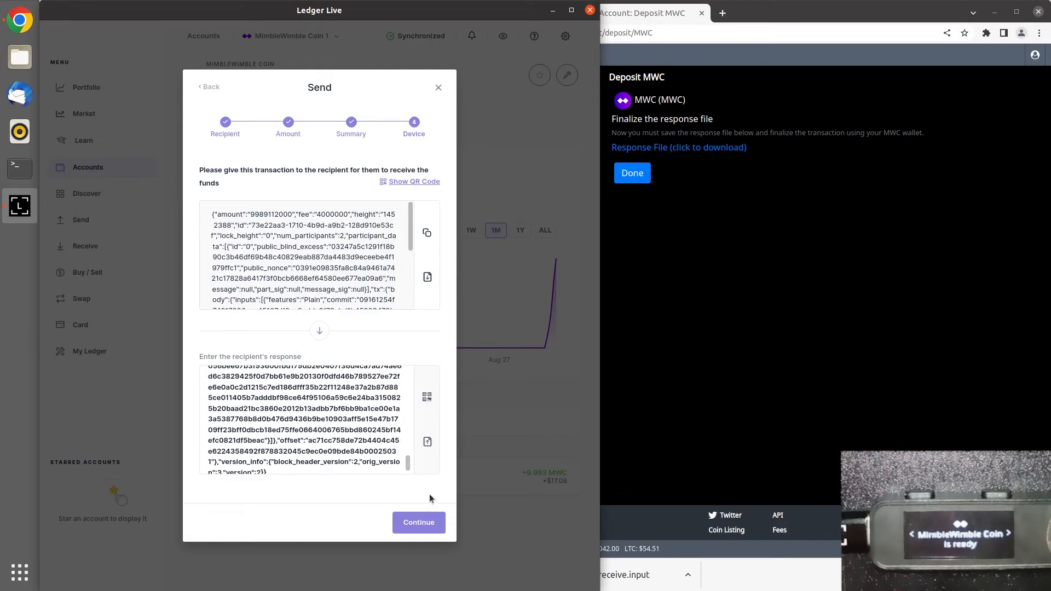
left_click(418, 523)
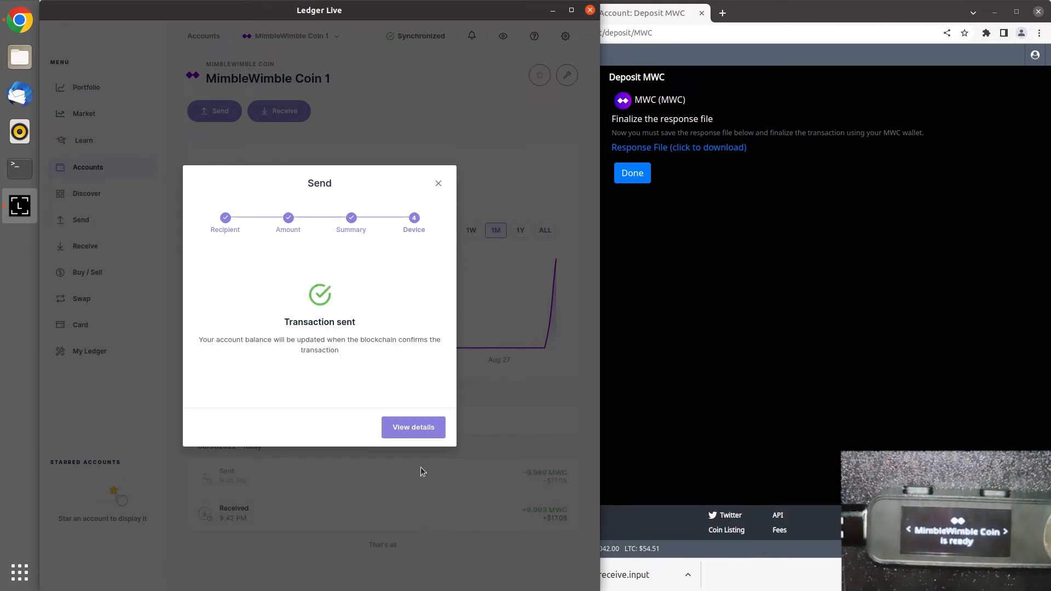
left_click(416, 428)
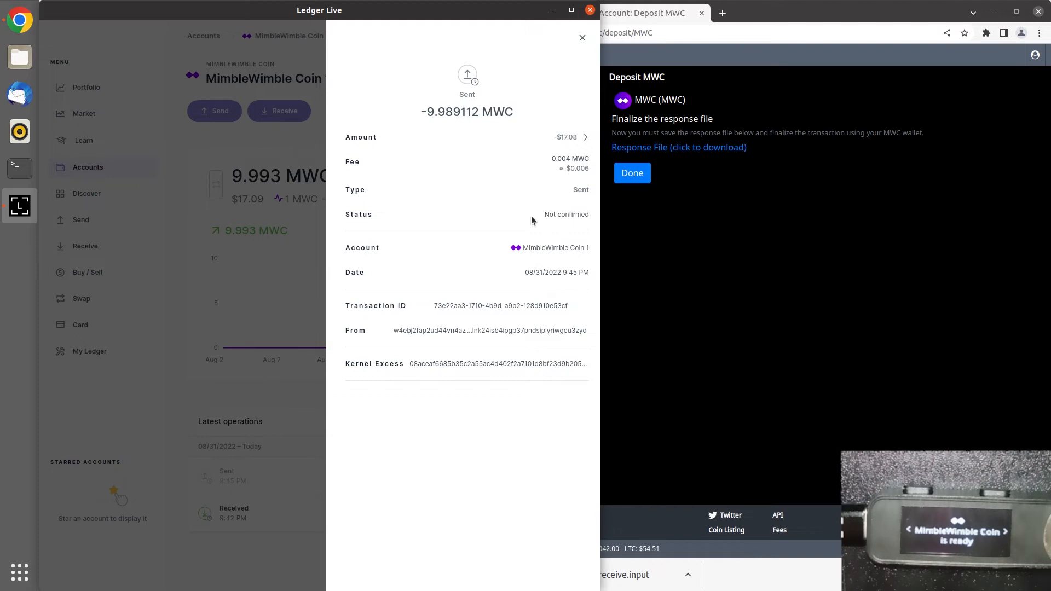
Finish TradeOgre's MWC deposit, close Ledger Live's Sent details, and return to the GitHub release page.
left_click(661, 217)
left_click(631, 175)
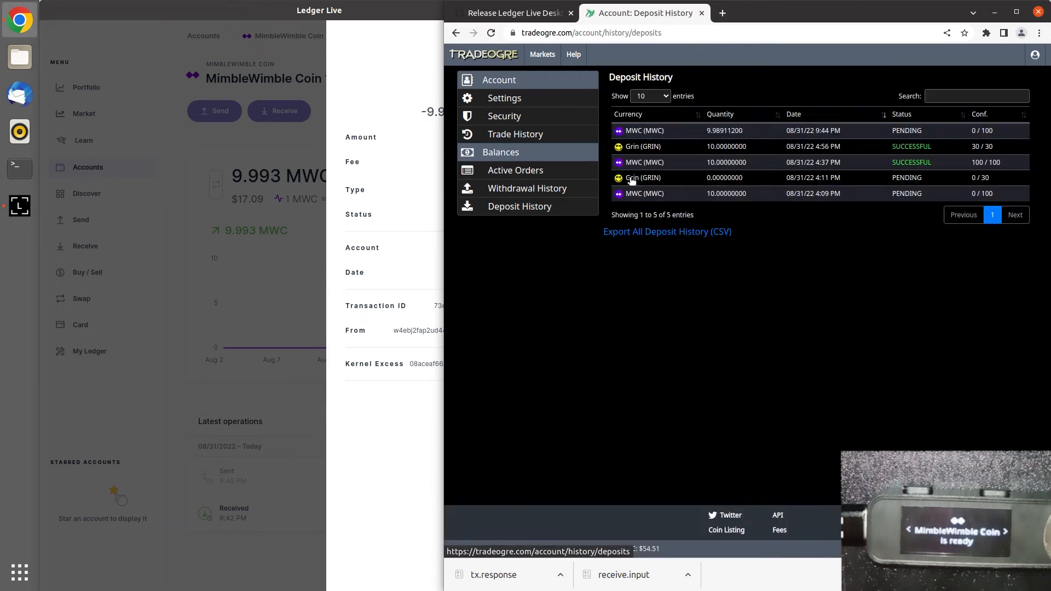
left_click(373, 51)
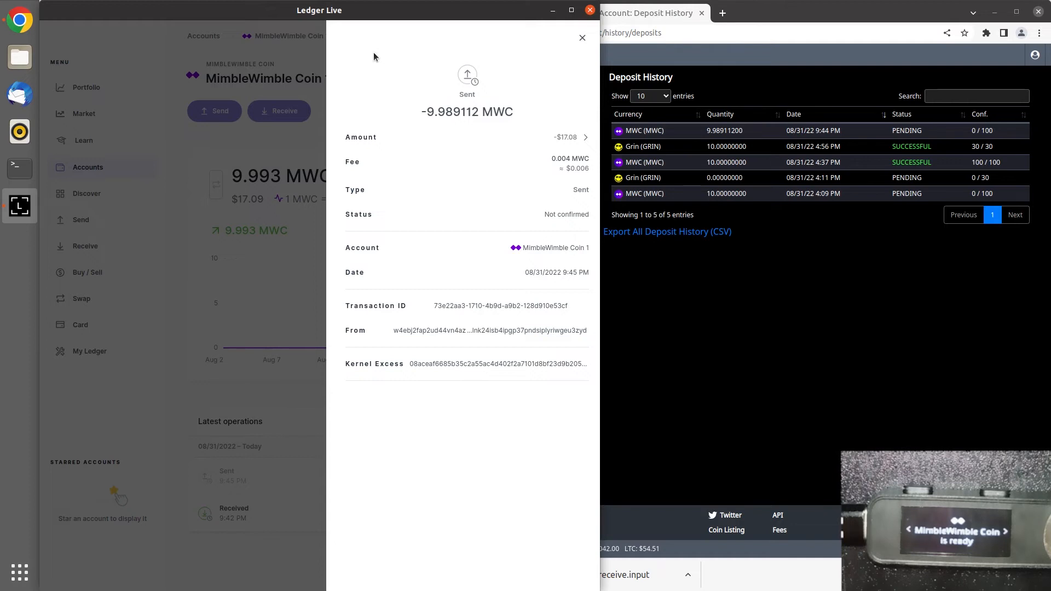
left_click(581, 39)
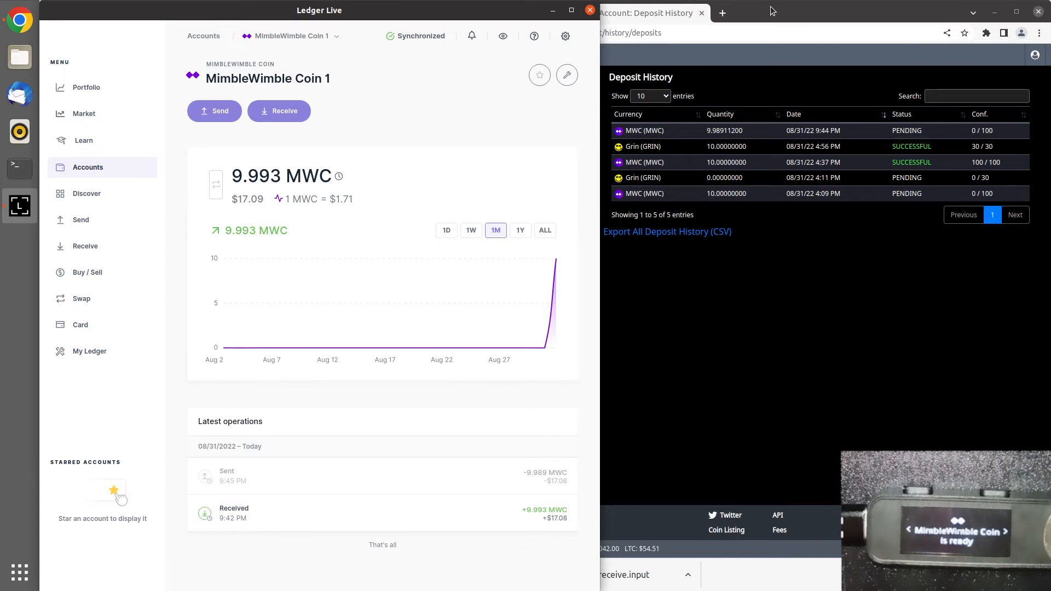
left_click(758, 18)
left_click(528, 17)
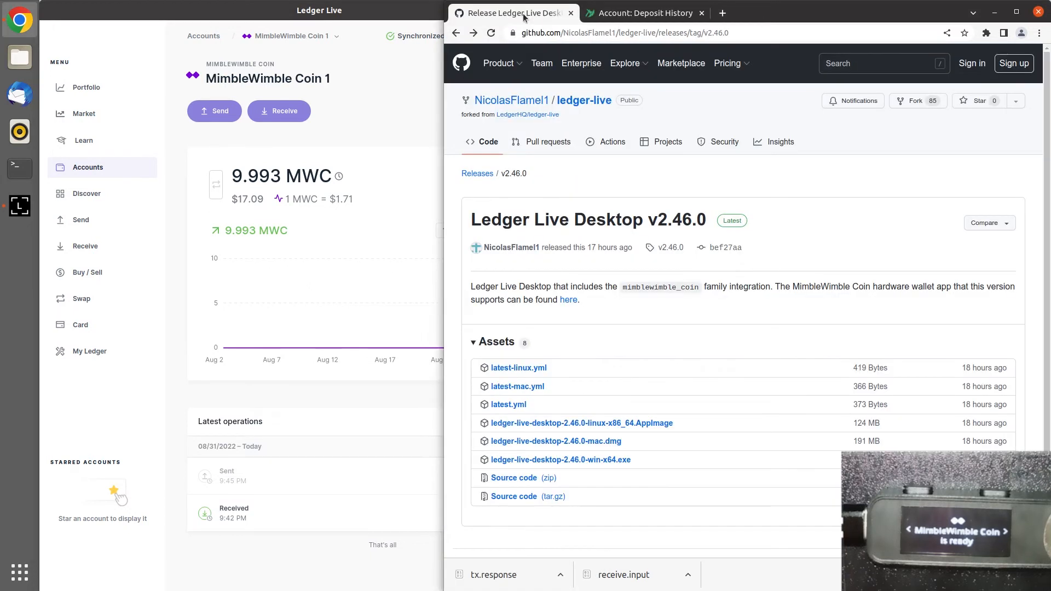
Go to the MimbleWimble Coin repository and its htmlpreview web installer.
left_click(569, 301)
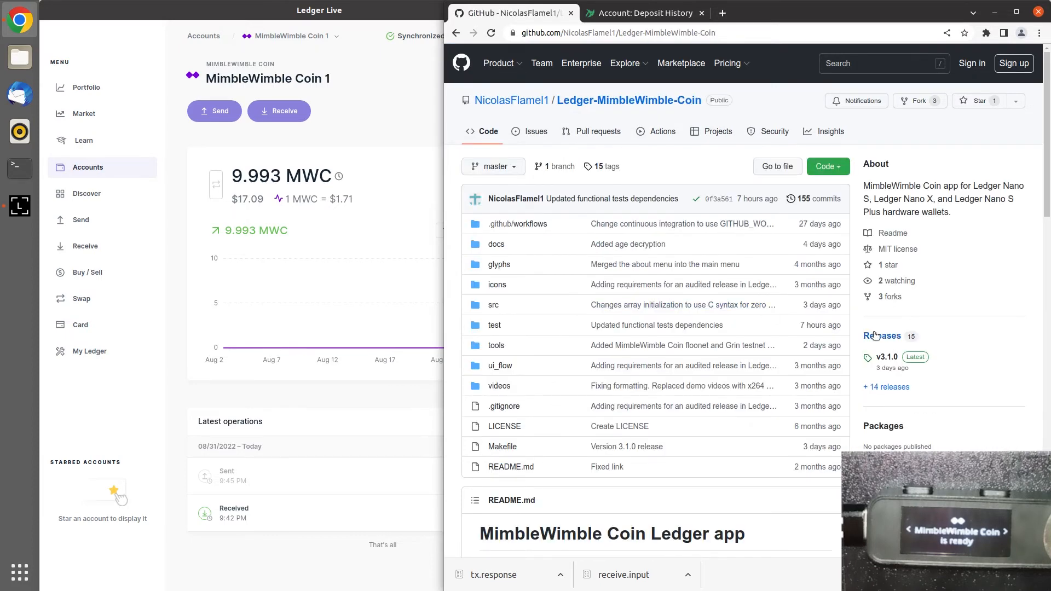
scroll(775, 400, "down", 5)
scroll(775, 400, "down", 15)
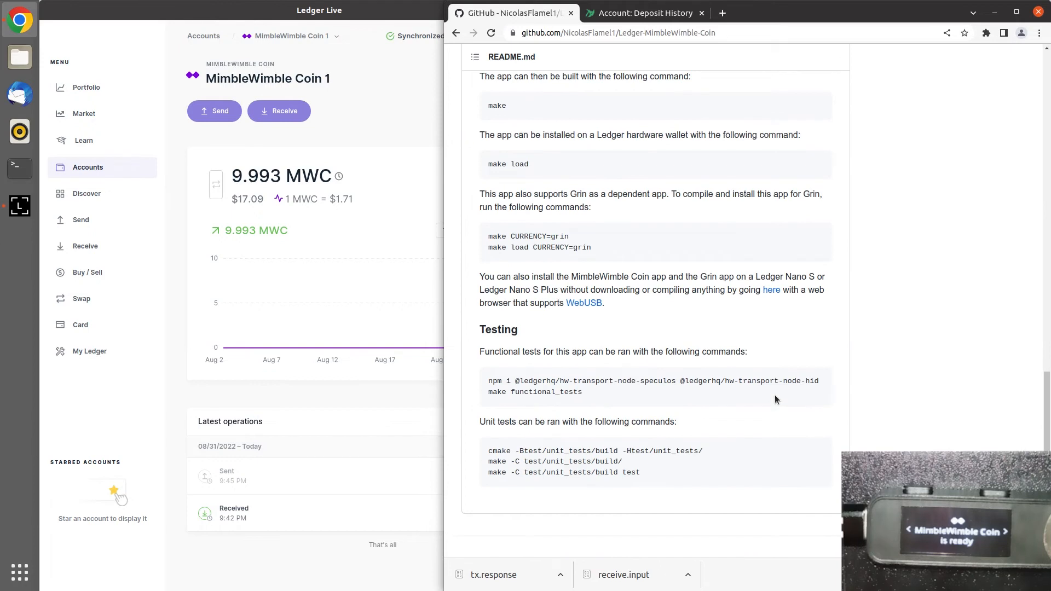
left_click(772, 290)
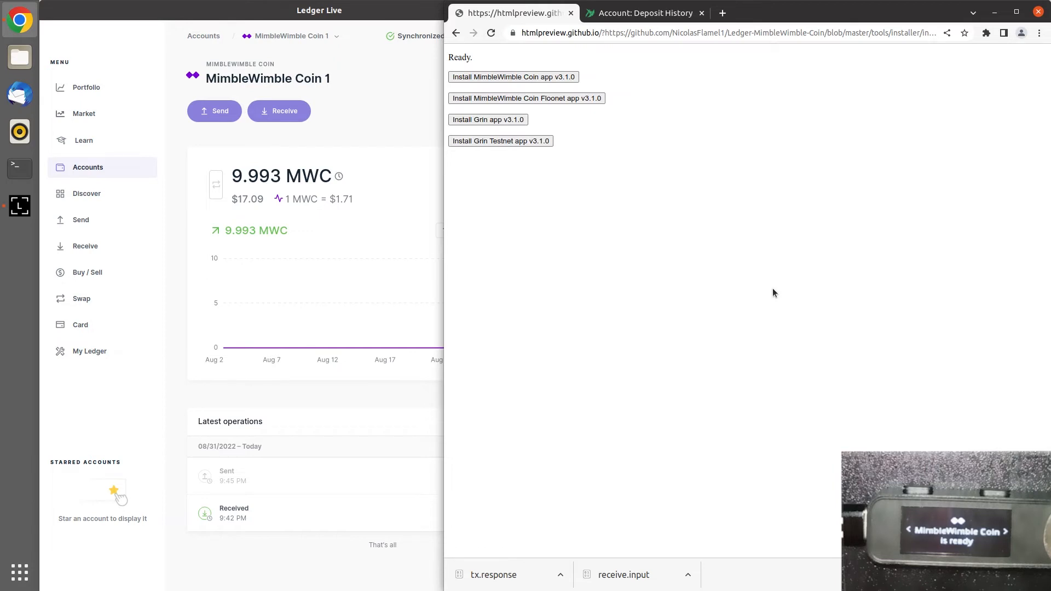
Install Grin app v3.1.0 on the connected Nano S Plus.
left_click(511, 124)
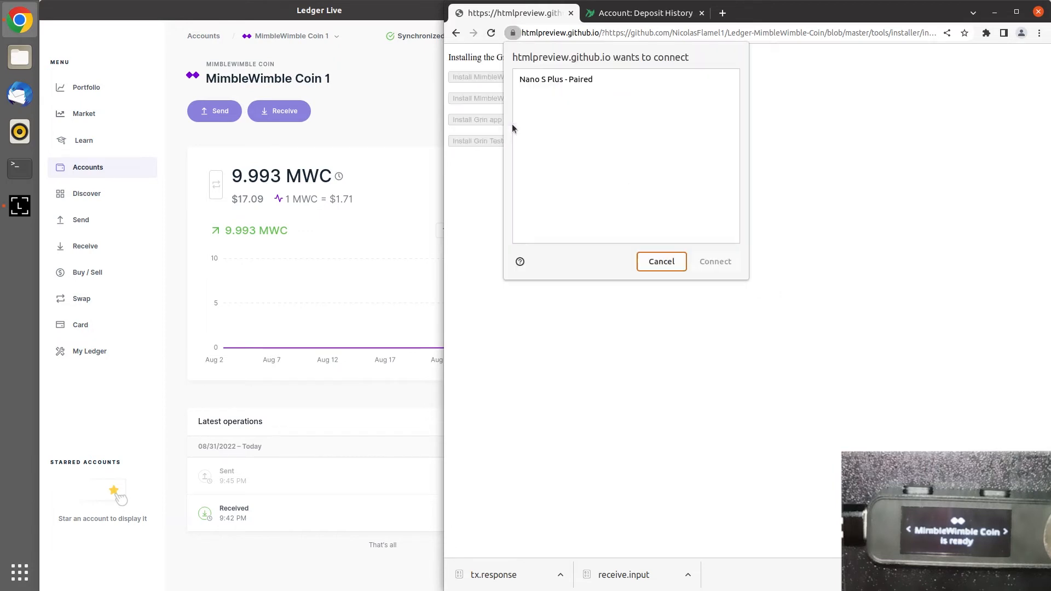
left_click(583, 79)
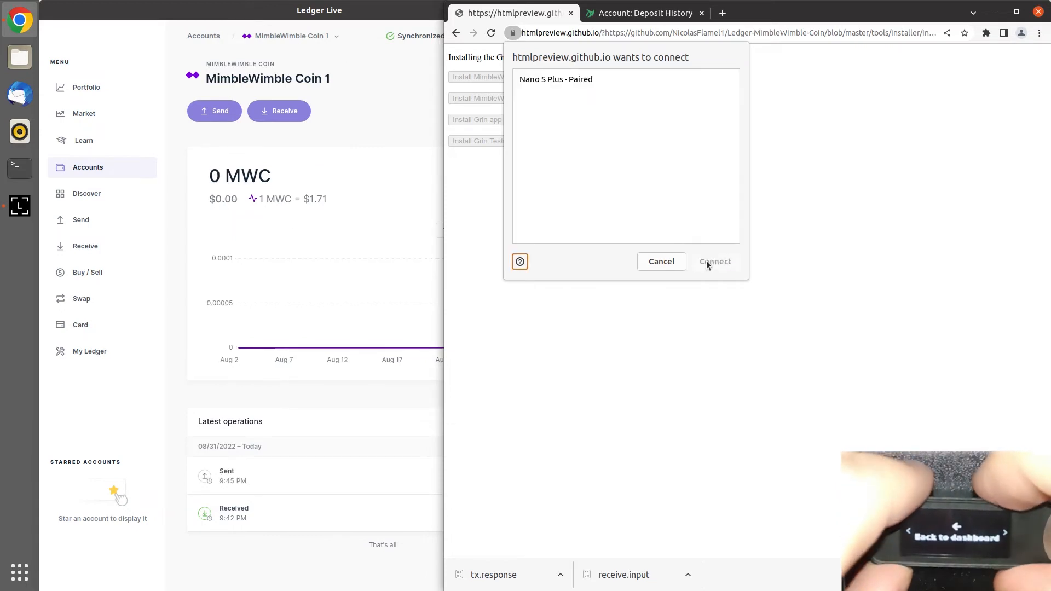
left_click(618, 80)
left_click(715, 258)
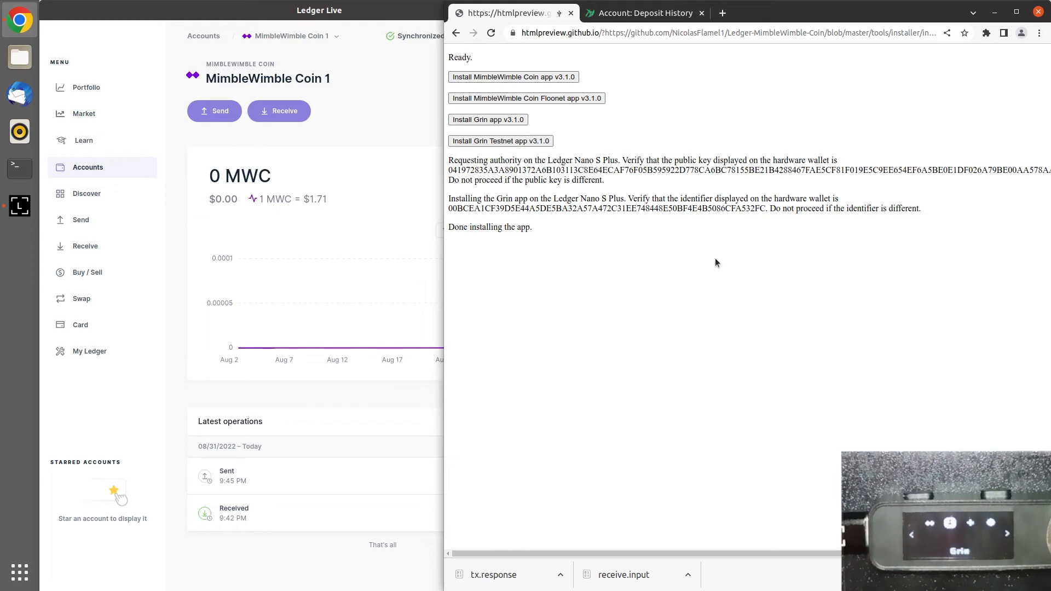
left_click(359, 15)
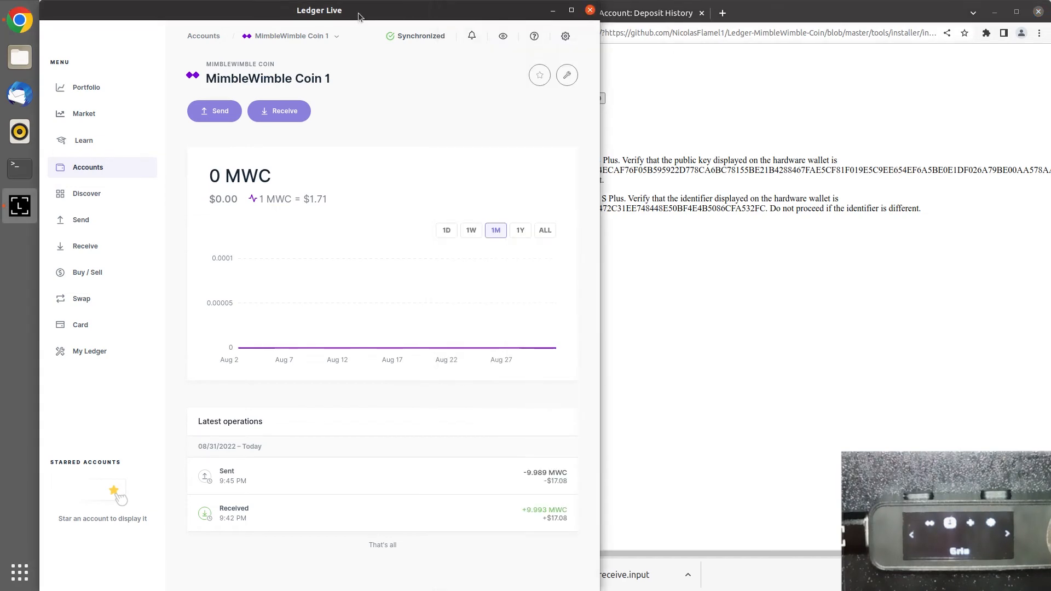
Start adding an account, searching 'grin' and choosing Grin (GRIN).
left_click(84, 168)
left_click(536, 70)
left_click(317, 323)
type("grin")
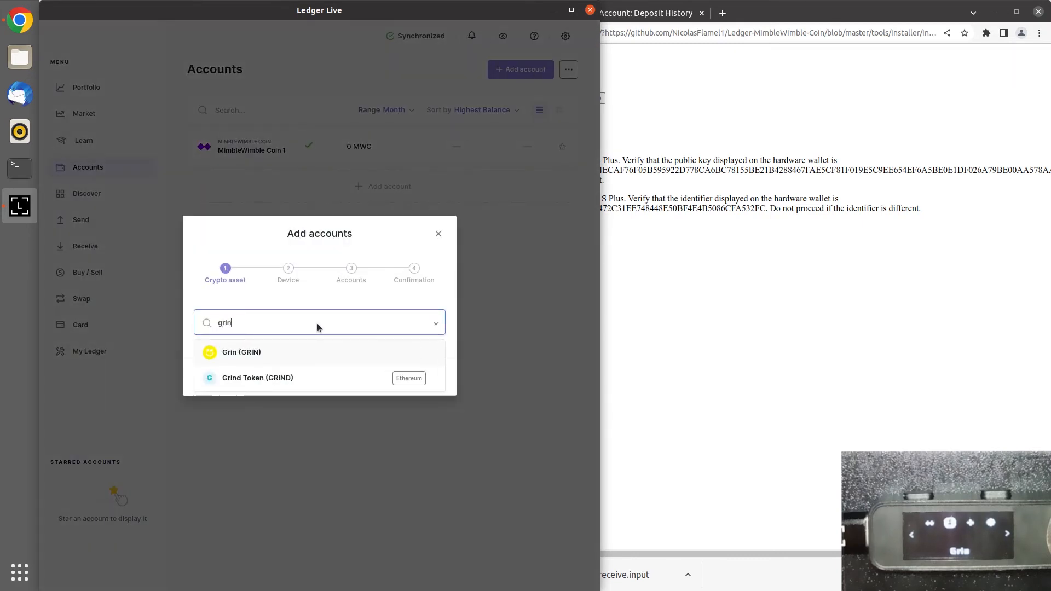
left_click(282, 355)
left_click(405, 380)
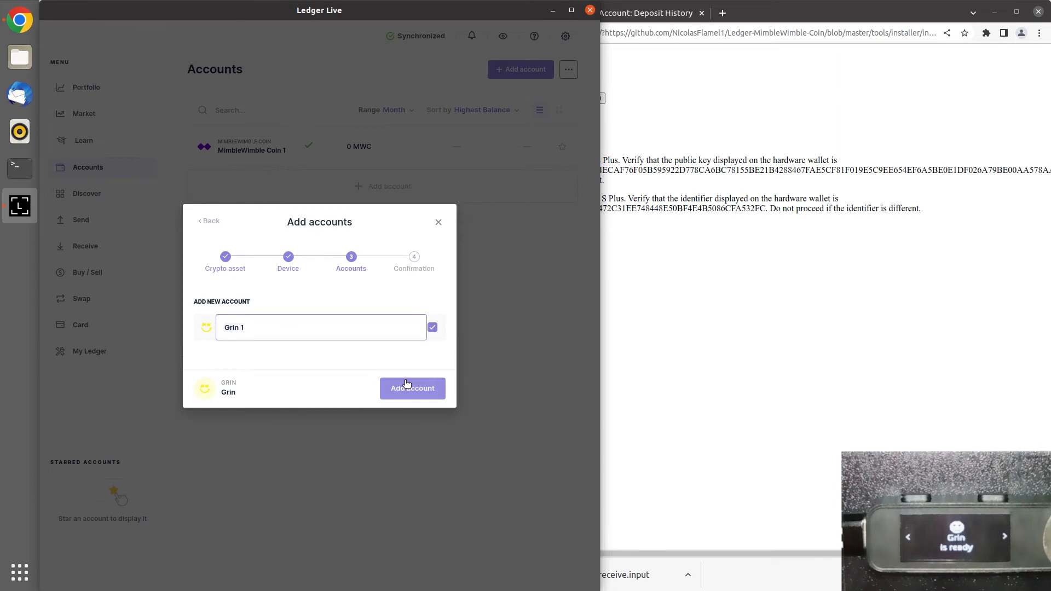
Add the Grin 1 account and open its empty 0 GRIN page.
left_click(407, 383)
left_click(423, 416)
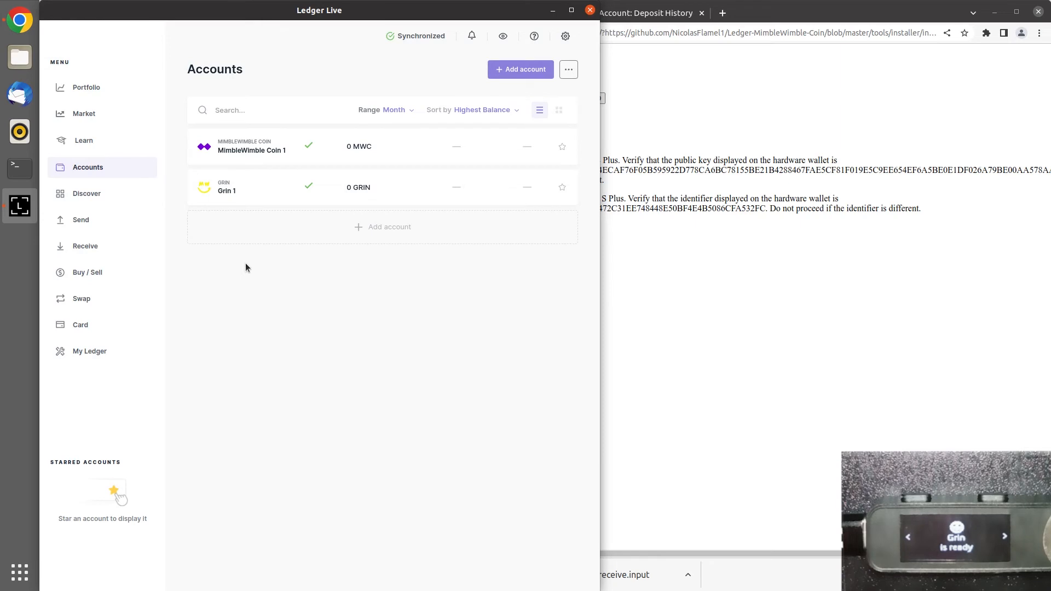
left_click(246, 196)
Start receiving into Grin 1 and pass the account and device verification.
left_click(378, 257)
left_click(409, 383)
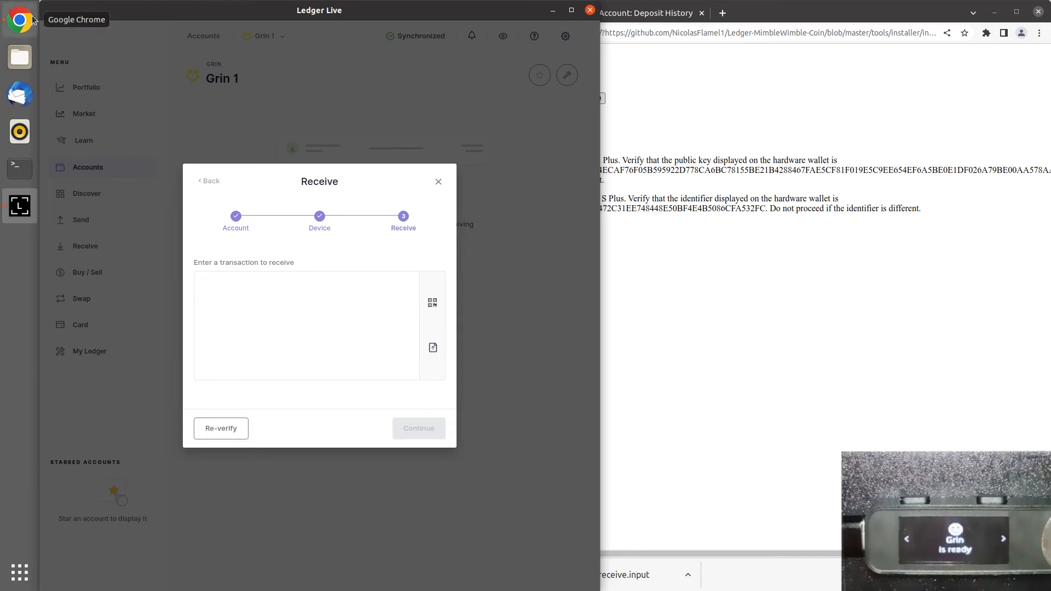
left_click(659, 16)
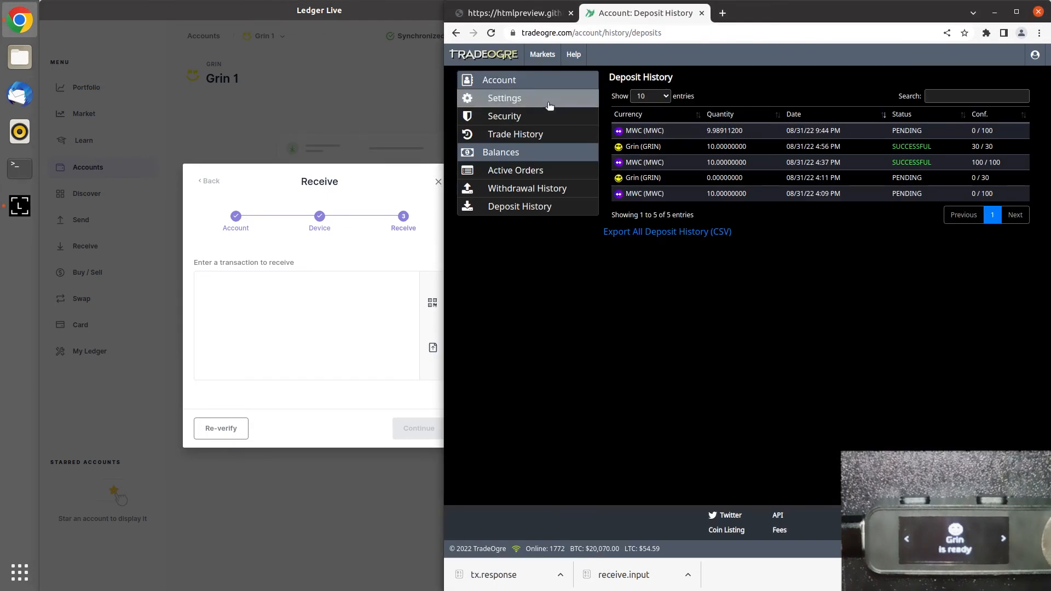
From TradeOgre Balances, start a Grin withdrawal of the full 10 GRIN available balance.
left_click(515, 136)
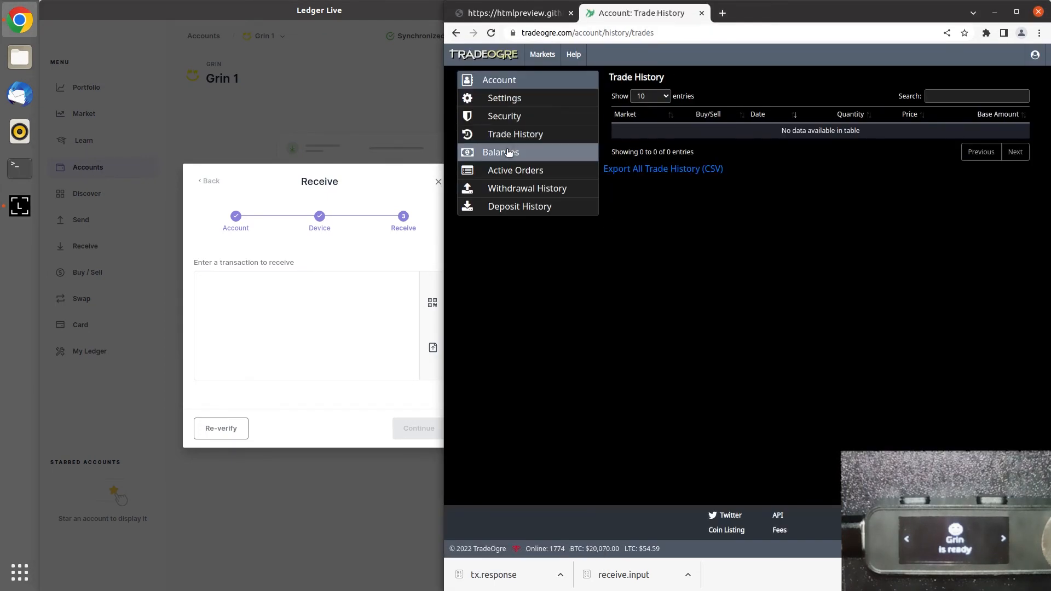
left_click(508, 152)
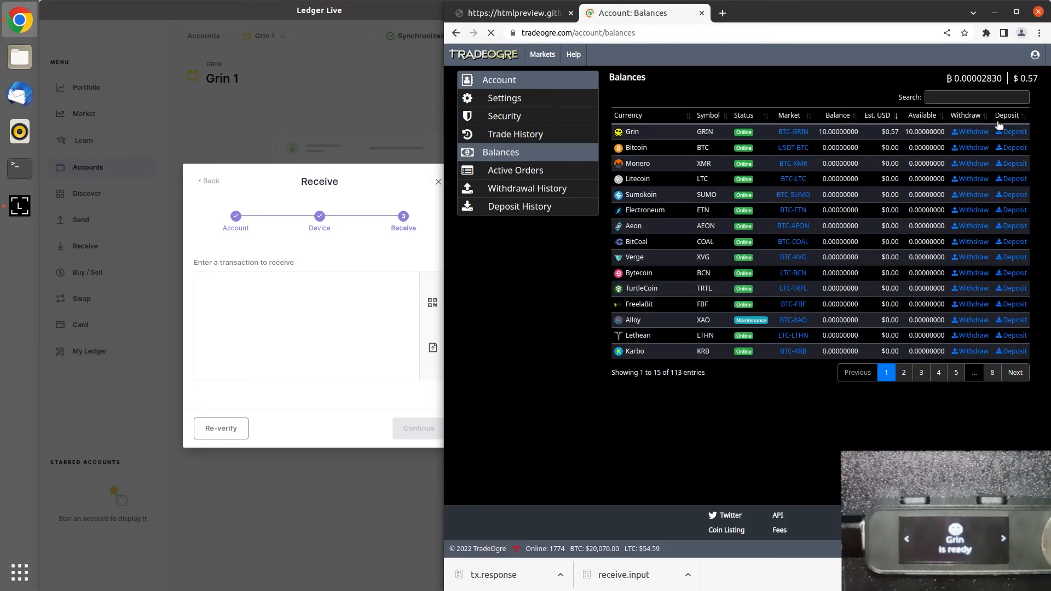
left_click(974, 133)
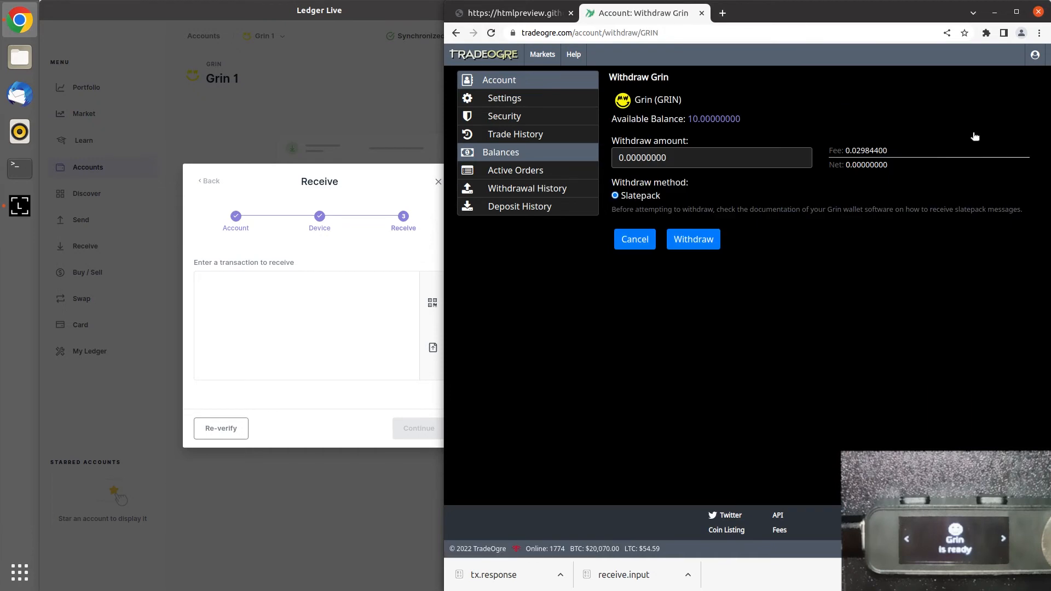
left_click(715, 121)
Authorize the Grin withdrawal with the authenticator's two-factor code and copy the generated slatepack.
left_click(681, 241)
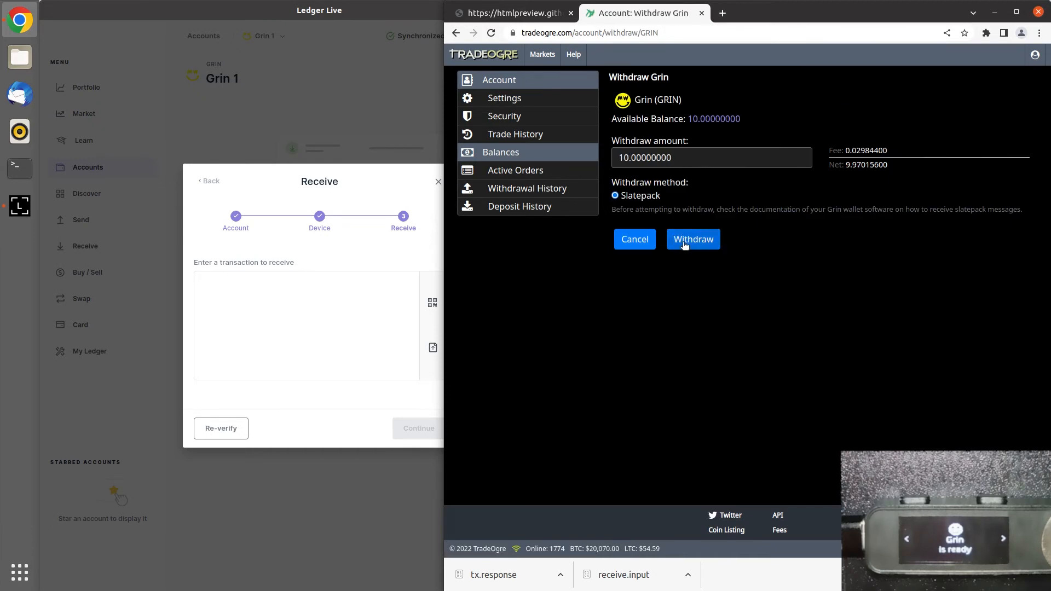
left_click(986, 33)
left_click(959, 115)
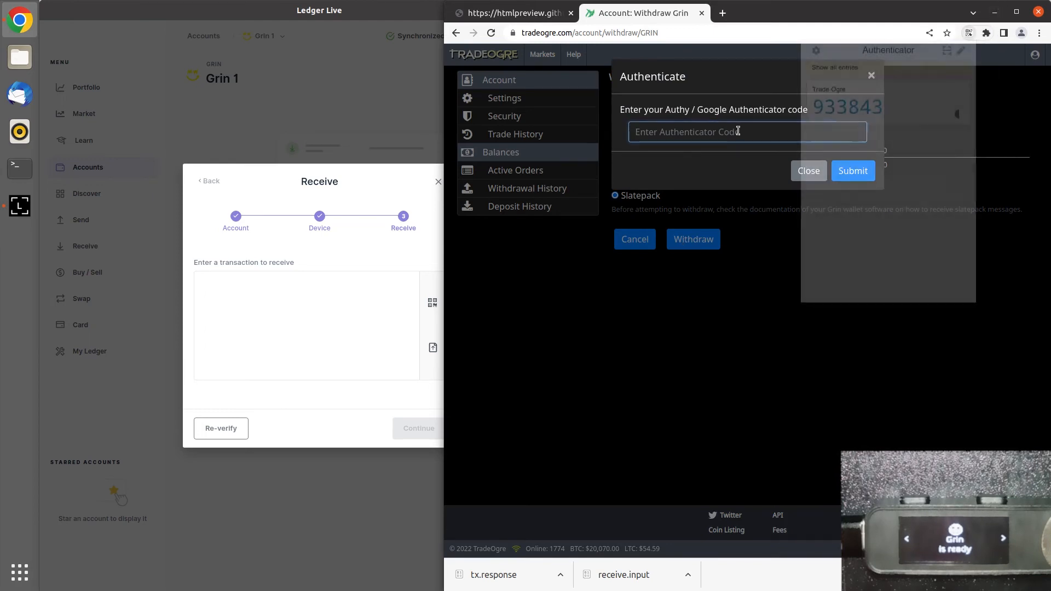
left_click(708, 130)
key("Return")
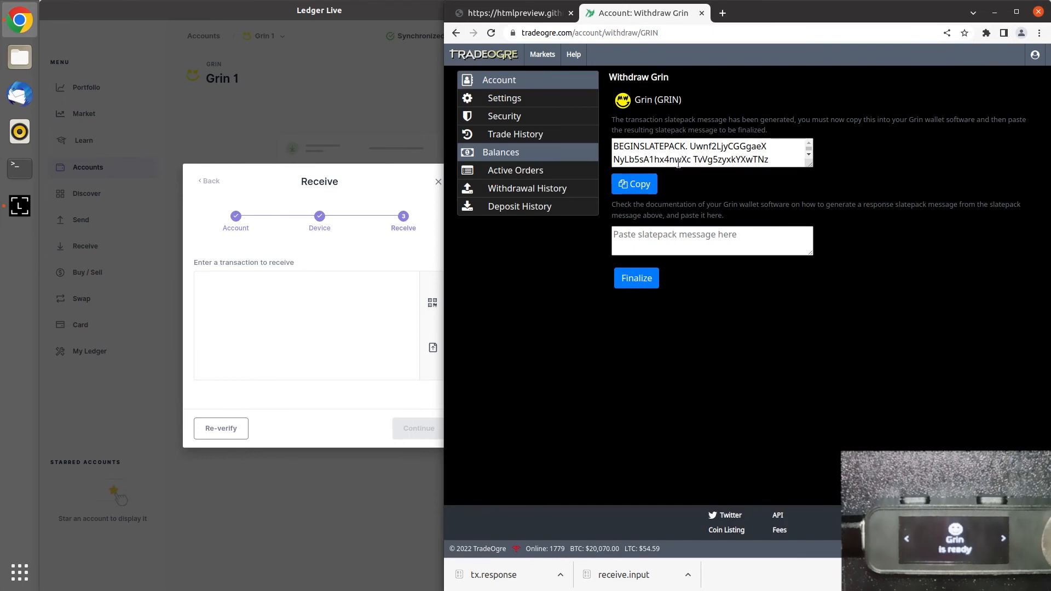
left_click(634, 184)
left_click(316, 320)
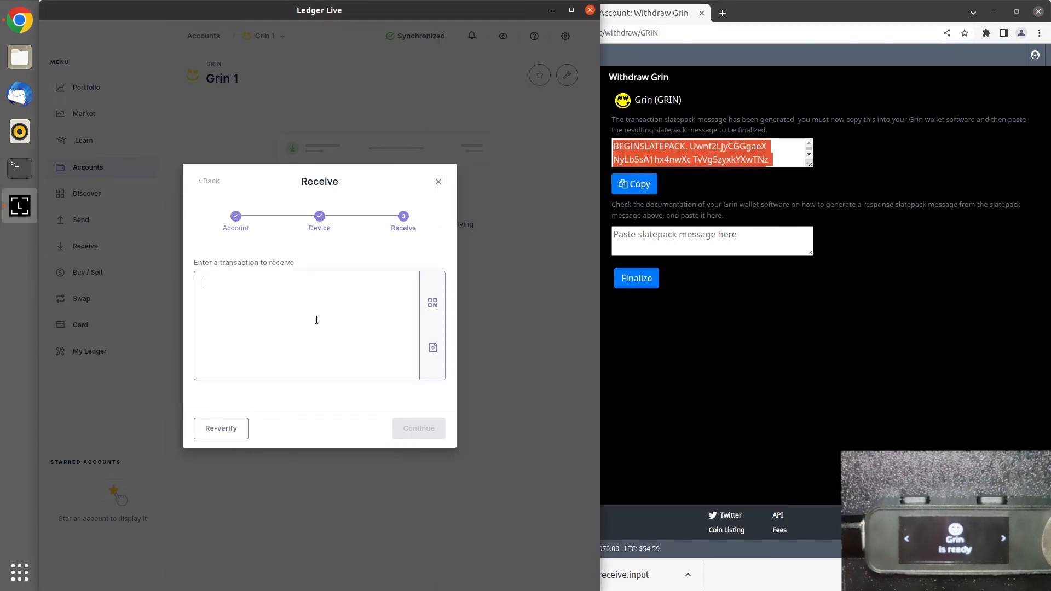
Receive 9.970156 GRIN from the pasted slatepack and paste Ledger Live's response into TradeOgre.
key("ctrl+v")
left_click(429, 427)
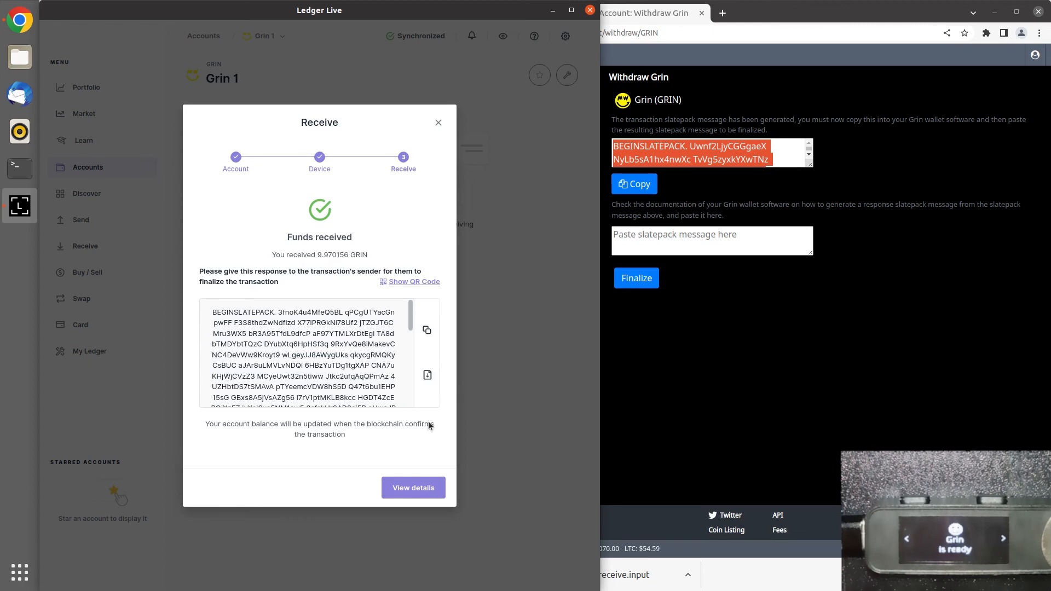
left_click(428, 333)
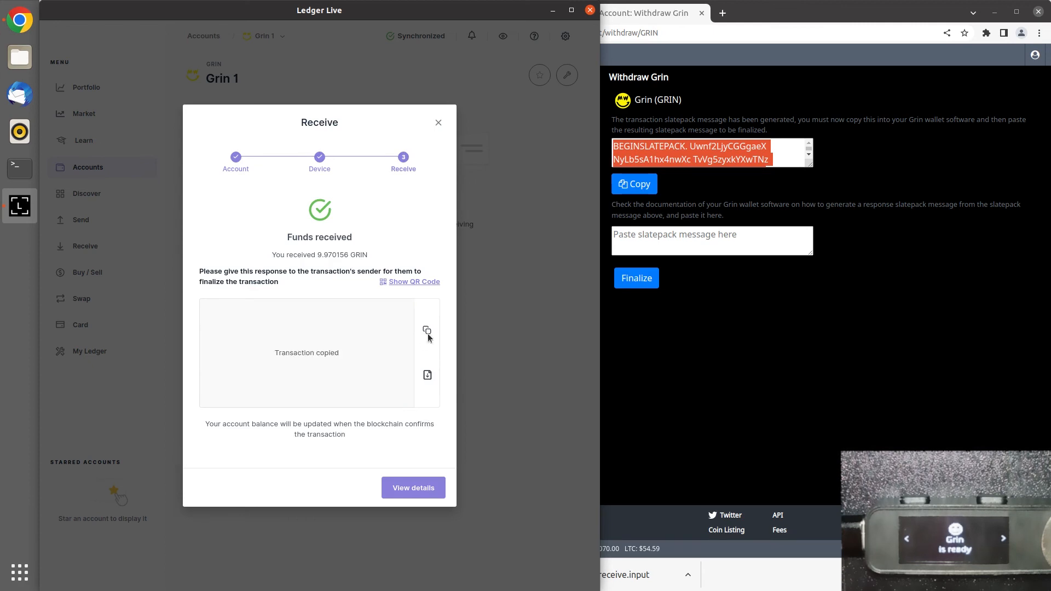
left_click(693, 246)
key("ctrl+v")
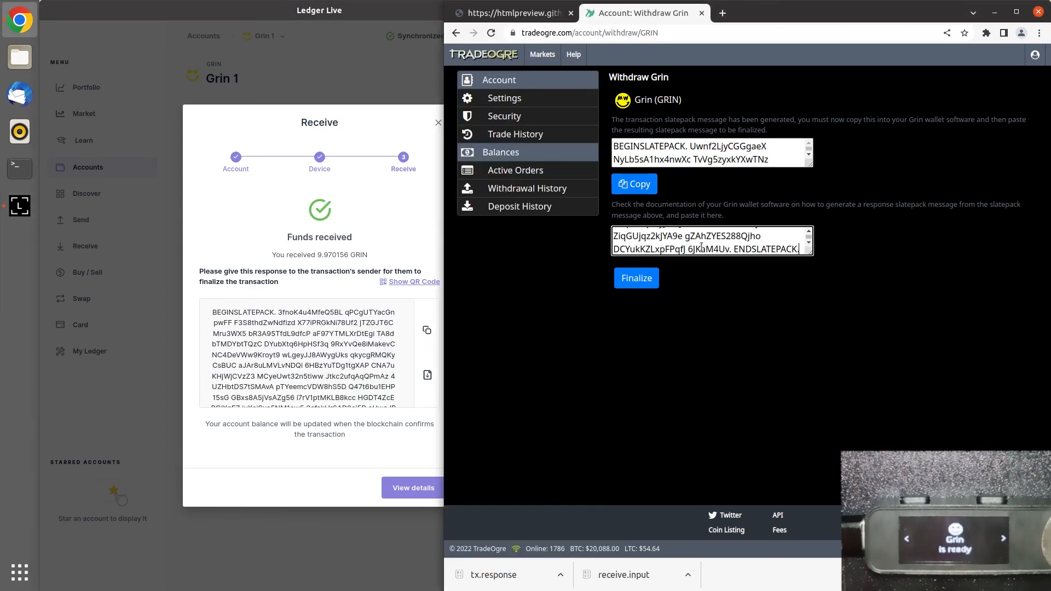
Finalize the 10 GRIN withdrawal in TradeOgre and view the +9.970156 GRIN receipt in Ledger Live.
left_click(641, 276)
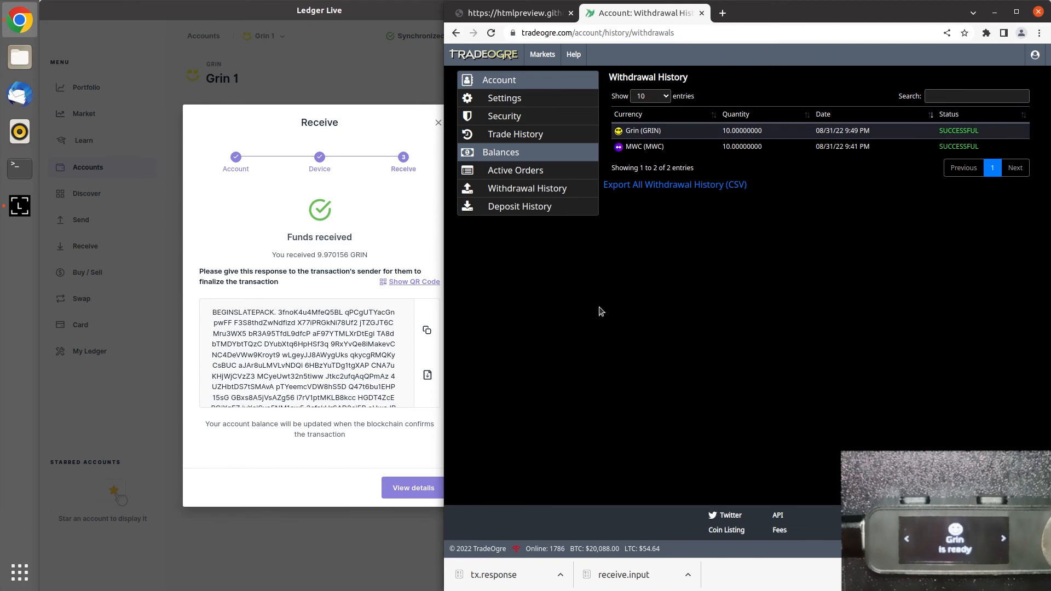
left_click(419, 498)
left_click(419, 499)
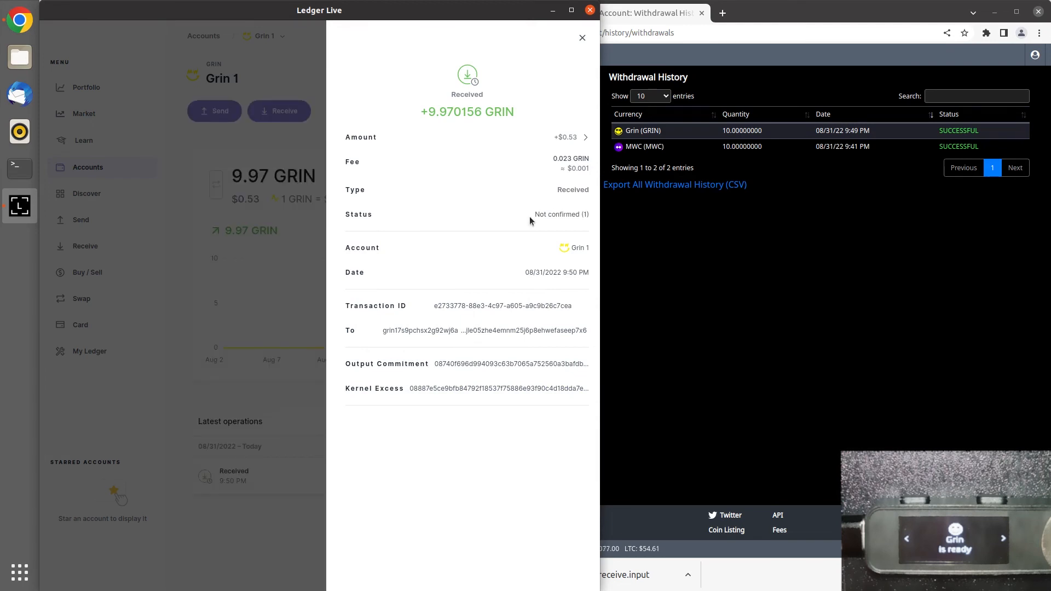
Close the receipt details and start a file-based send from Grin 1.
left_click(582, 39)
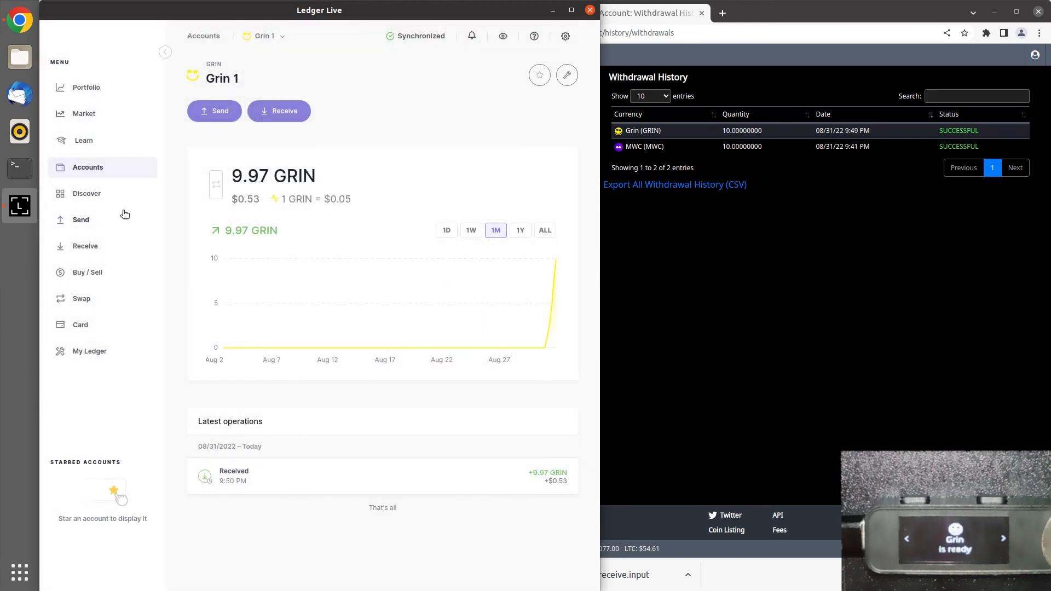
left_click(92, 220)
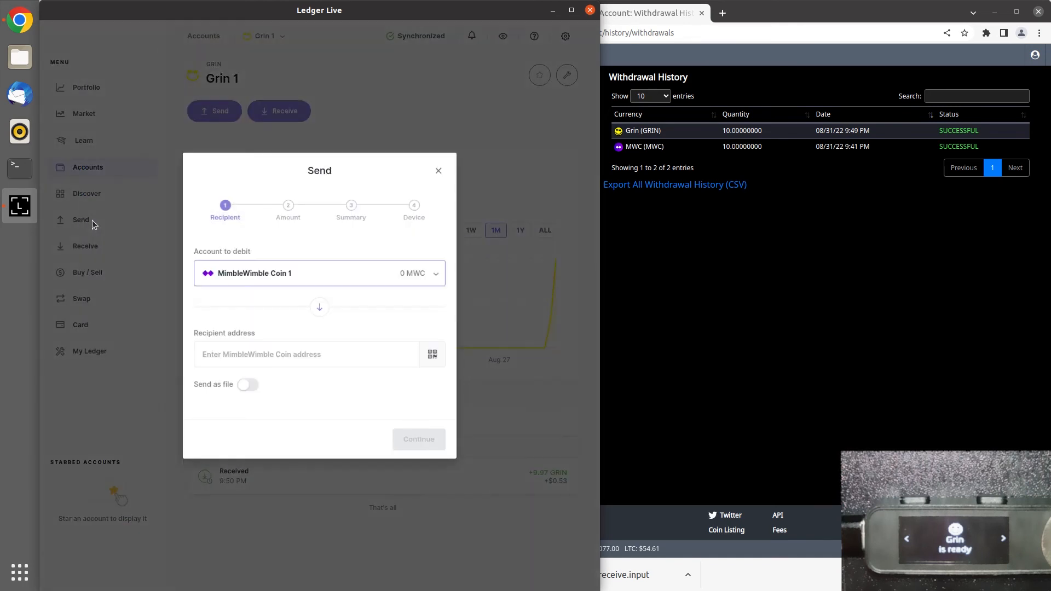
left_click(309, 271)
left_click(268, 333)
left_click(297, 353)
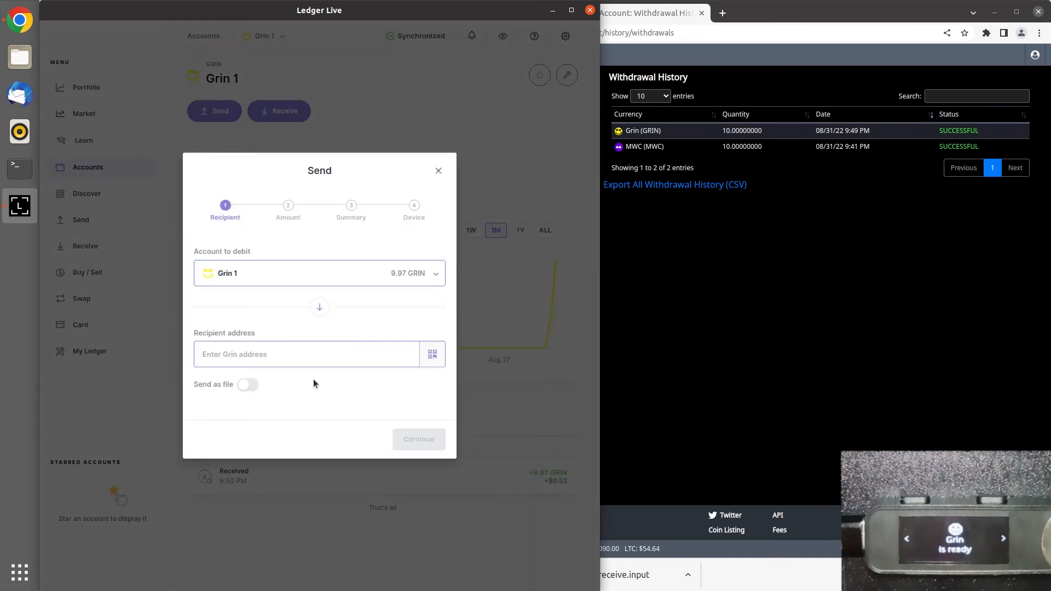
left_click(249, 385)
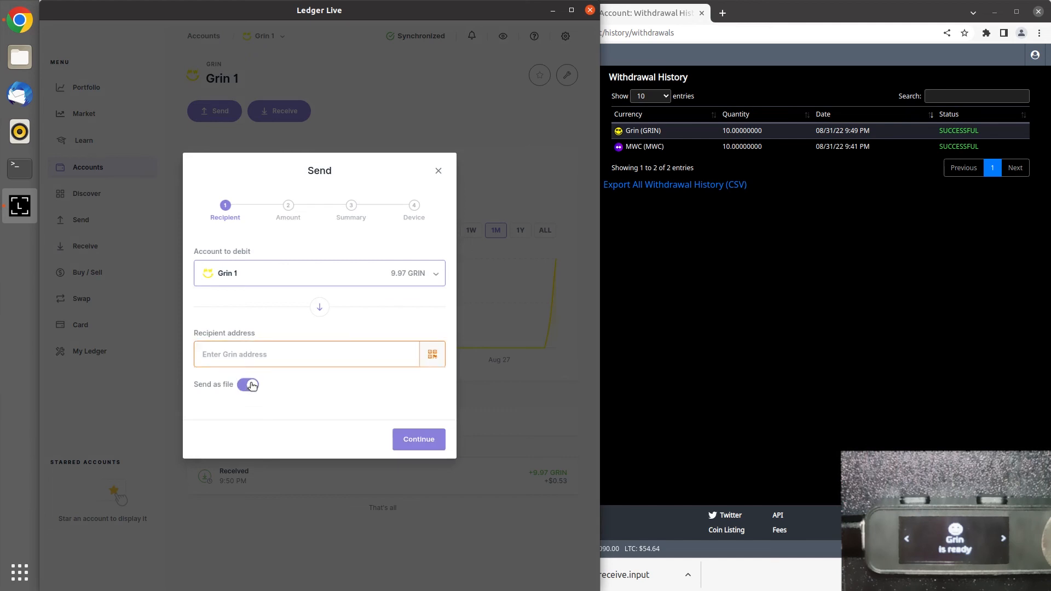
left_click(419, 440)
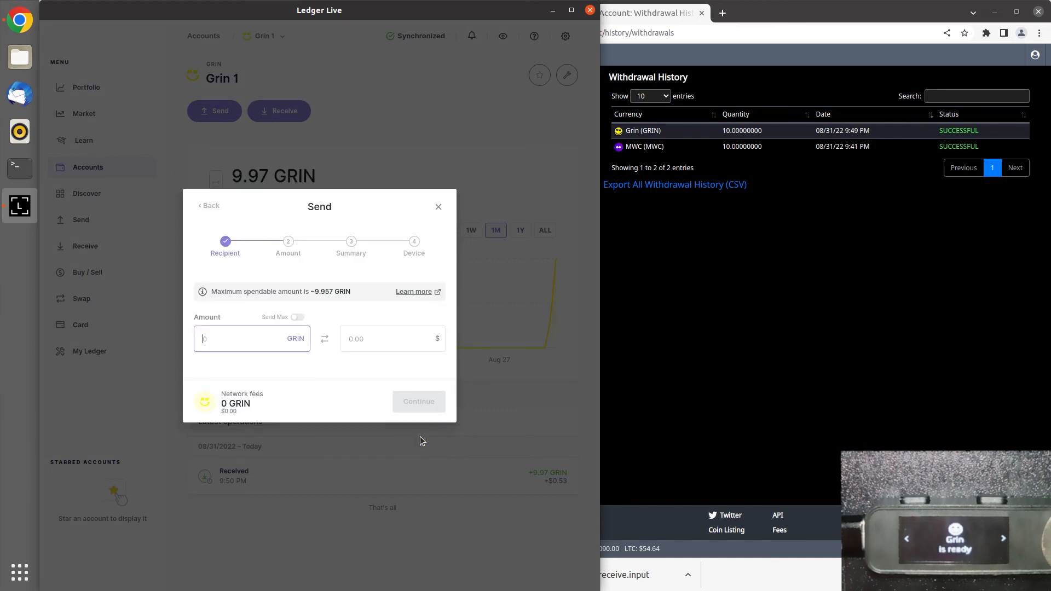
Send the maximum 9.957656 GRIN and copy the generated outgoing slatepack.
left_click(298, 318)
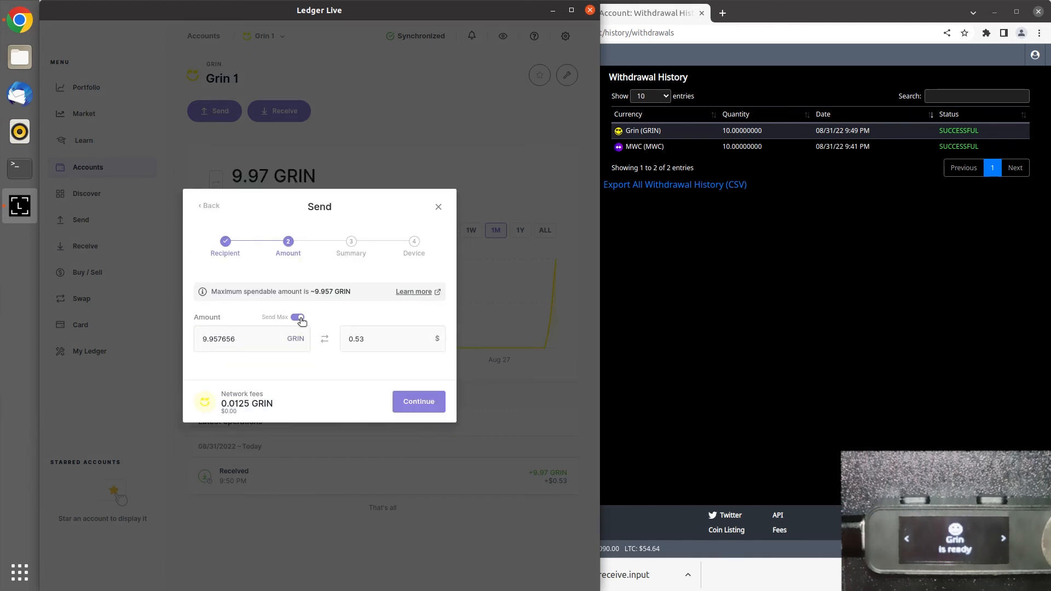
left_click(433, 399)
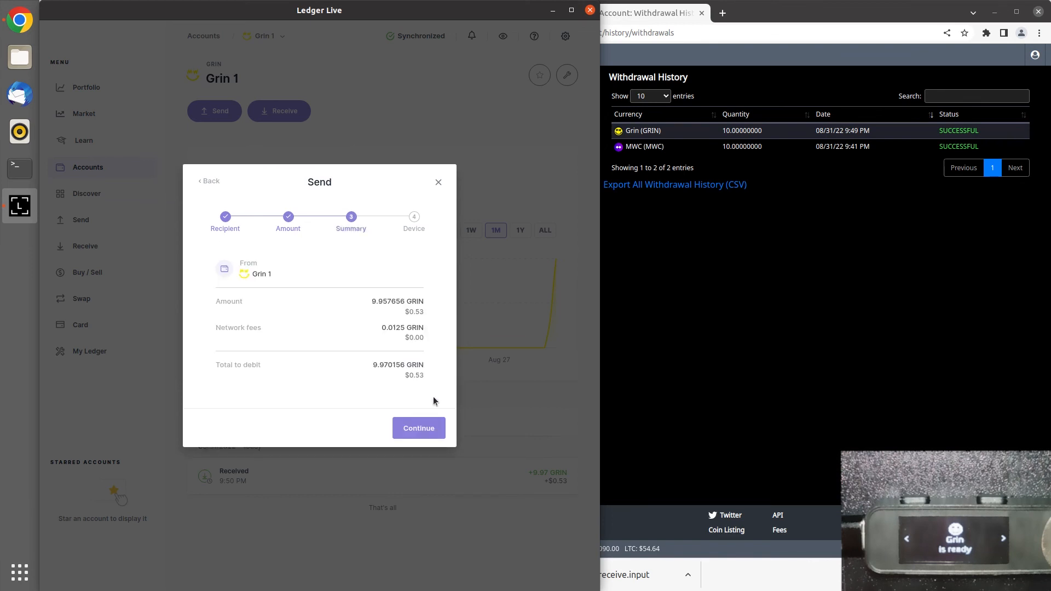
left_click(434, 433)
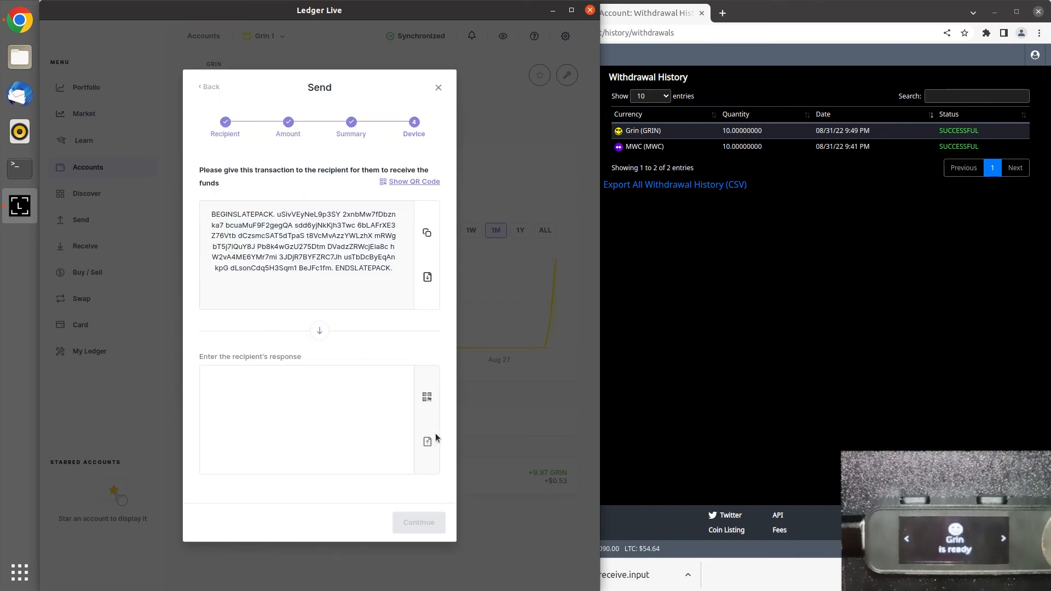
left_click(425, 232)
left_click(814, 236)
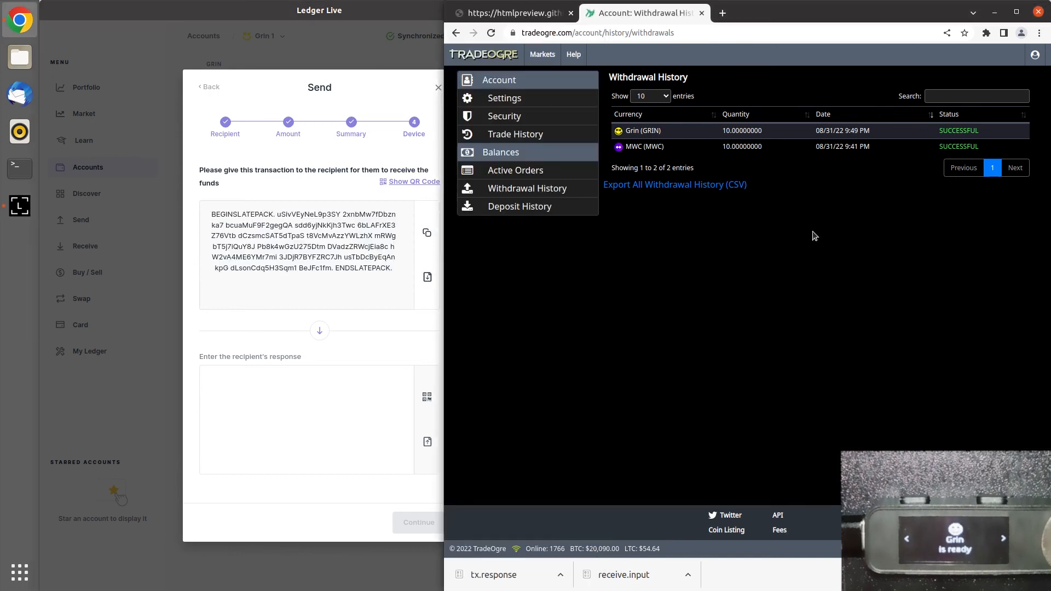
In TradeOgre's balances, search for grin and open the Grin deposit page.
left_click(532, 143)
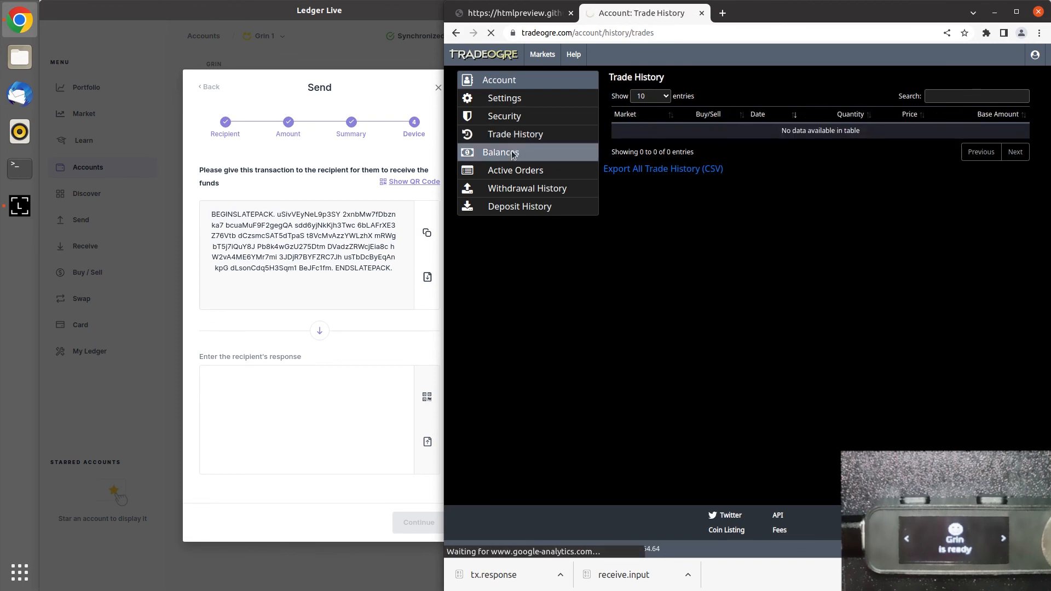
left_click(511, 150)
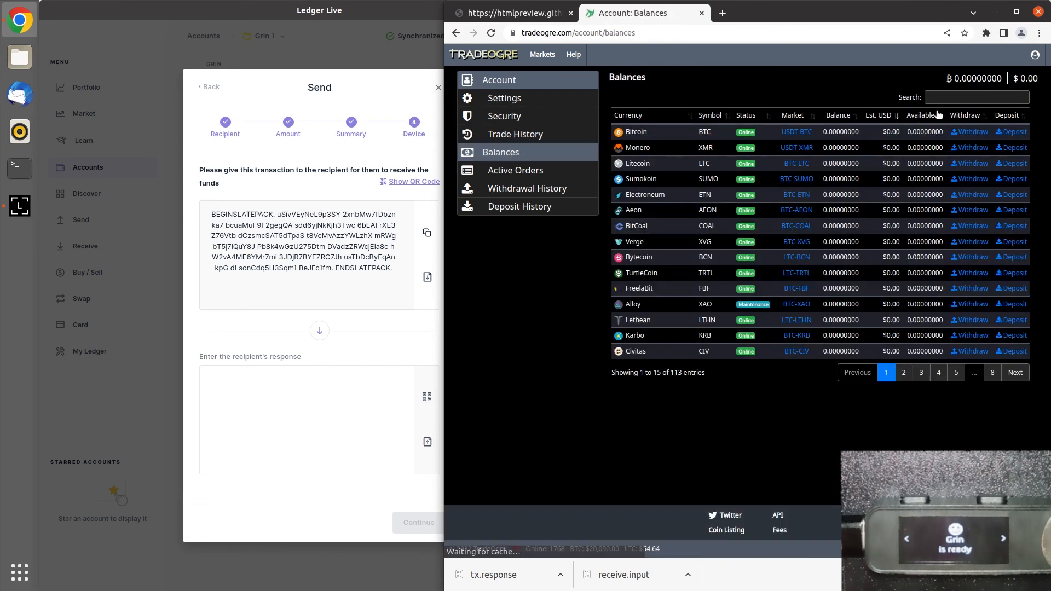
left_click(989, 94)
type("grin")
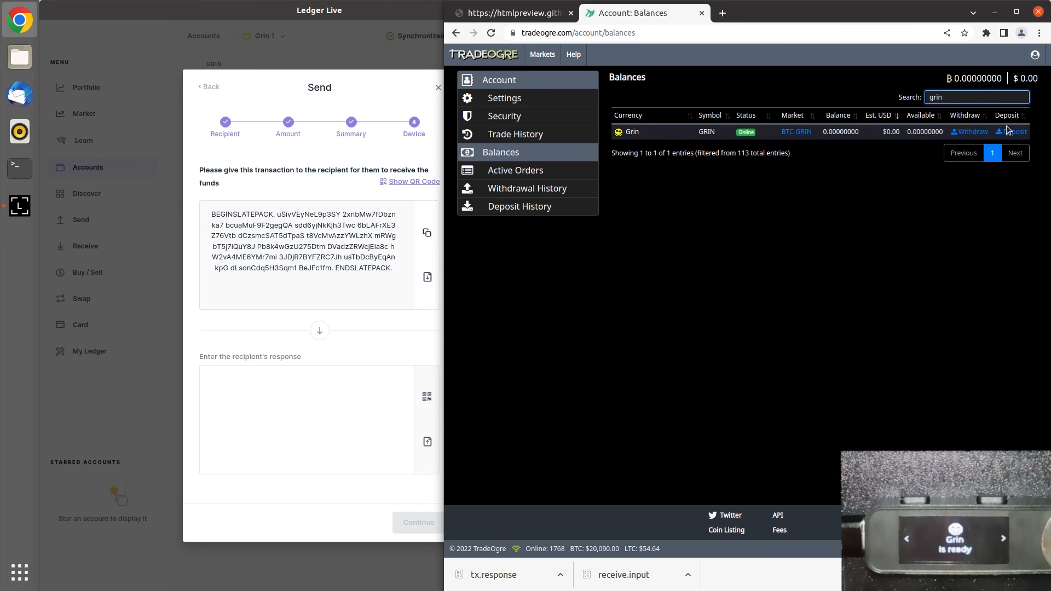
left_click(1015, 132)
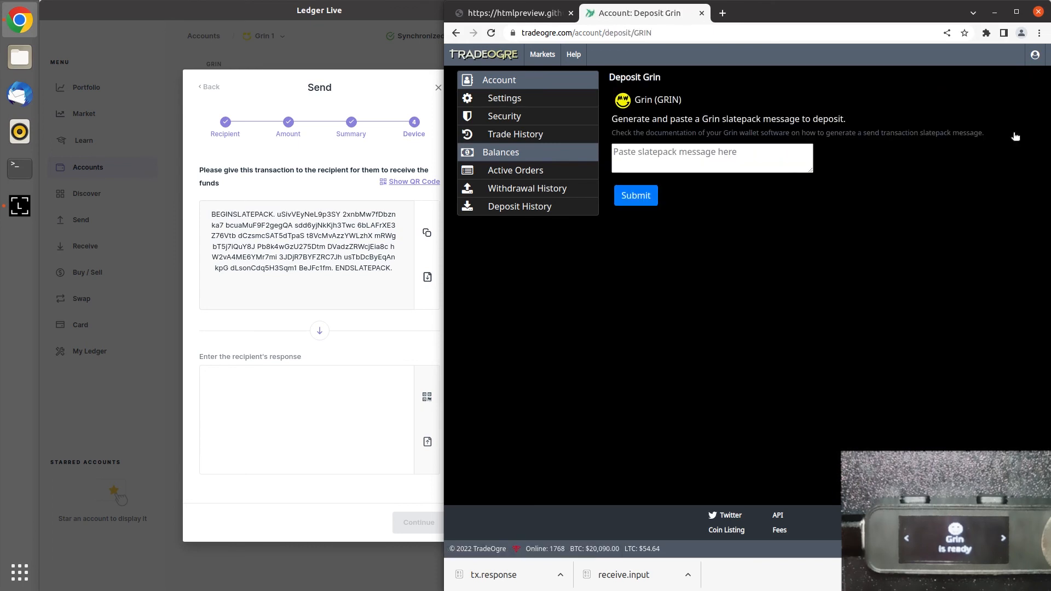
Submit the outgoing slatepack to TradeOgre and paste its response slatepack into Ledger Live.
key("ctrl+v")
left_click(650, 198)
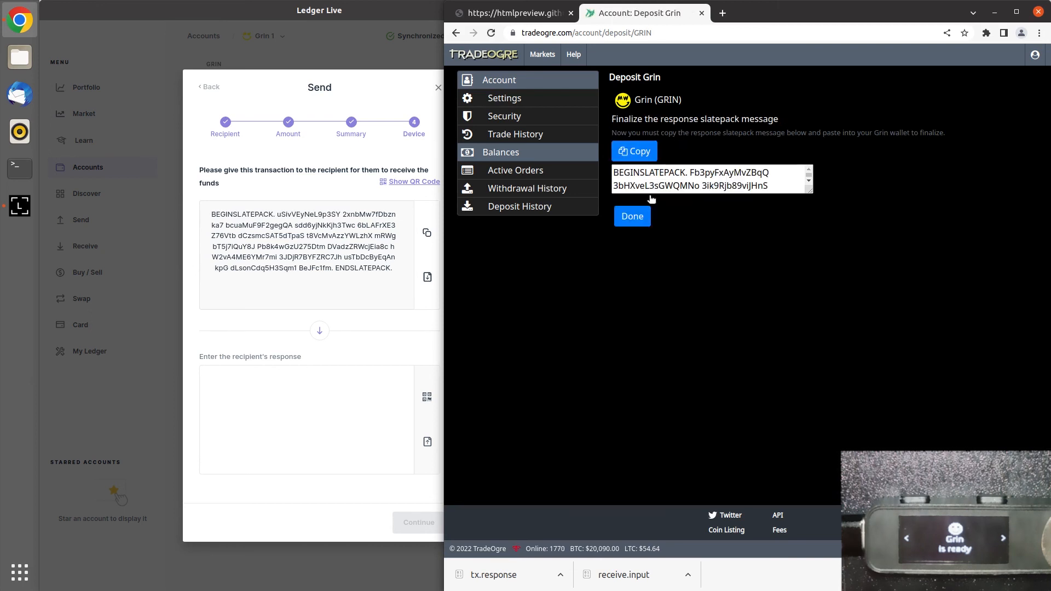
left_click(634, 151)
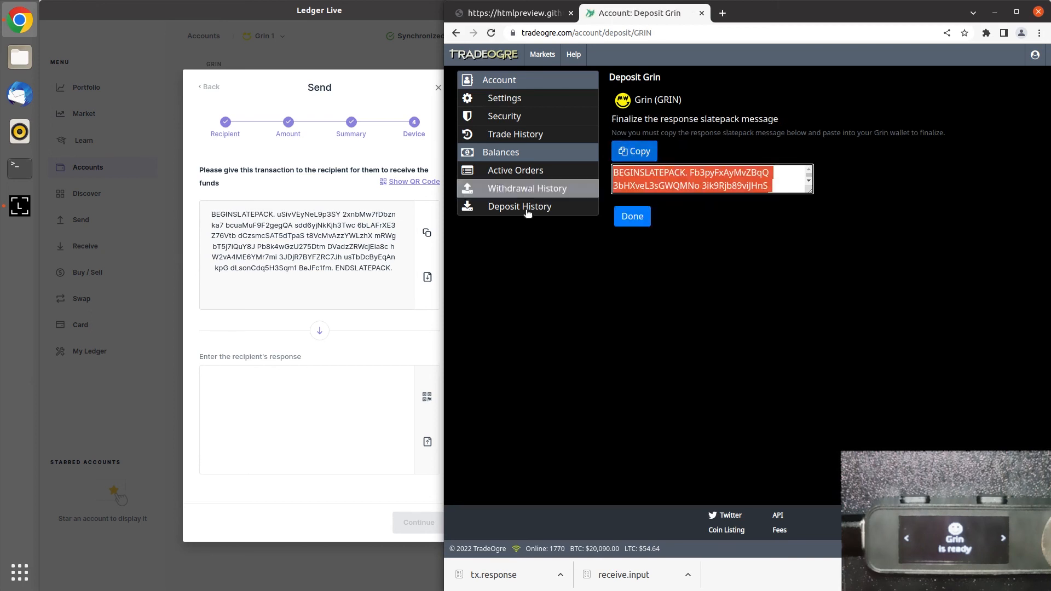
left_click(347, 383)
key("ctrl+v")
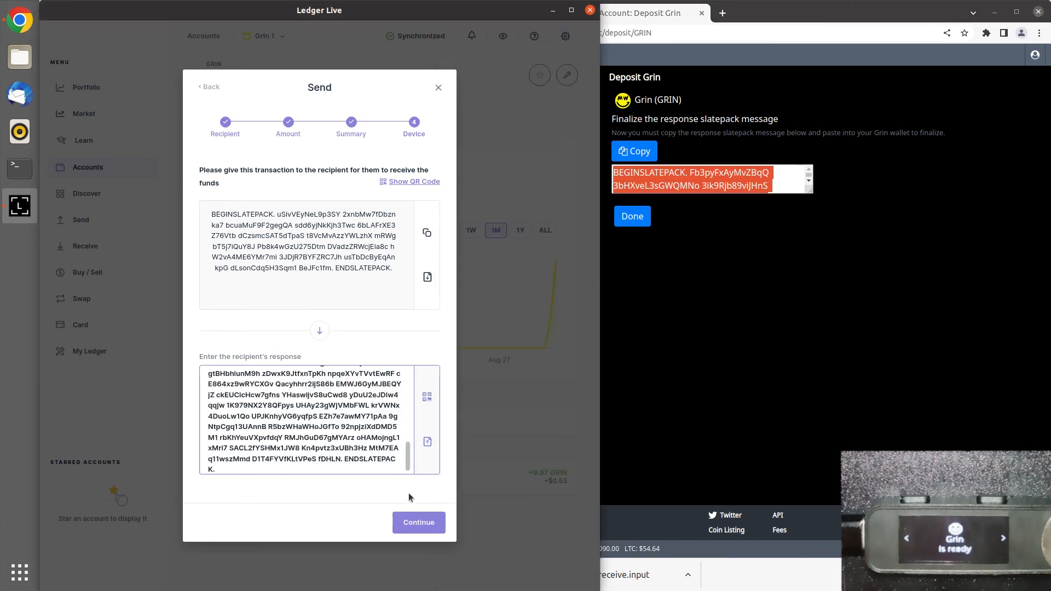
Broadcast the 9.957656 GRIN send, check its details, and finish the TradeOgre deposit.
left_click(416, 520)
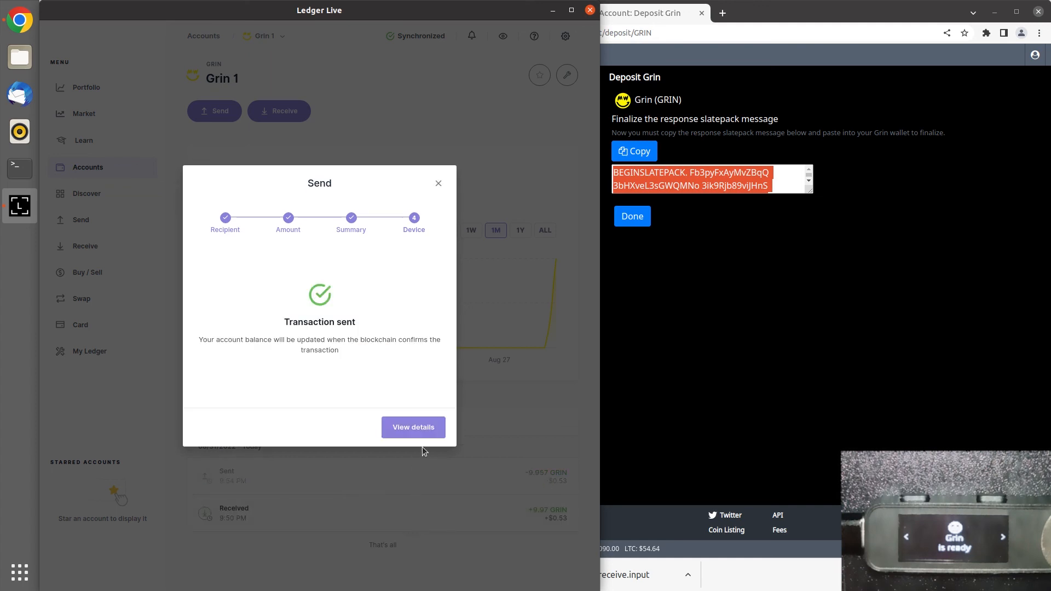
left_click(428, 428)
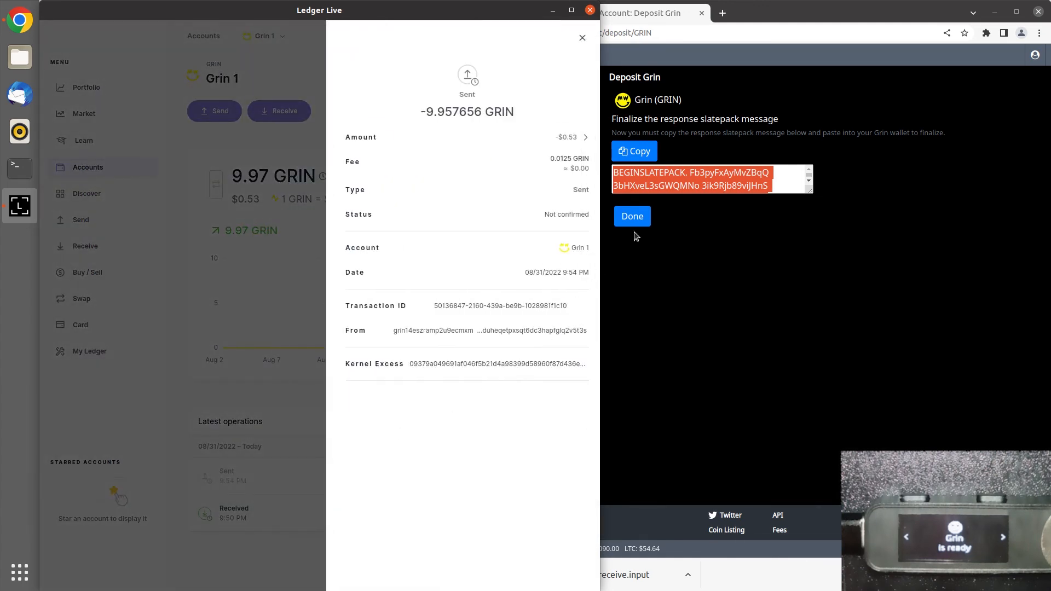
left_click(632, 221)
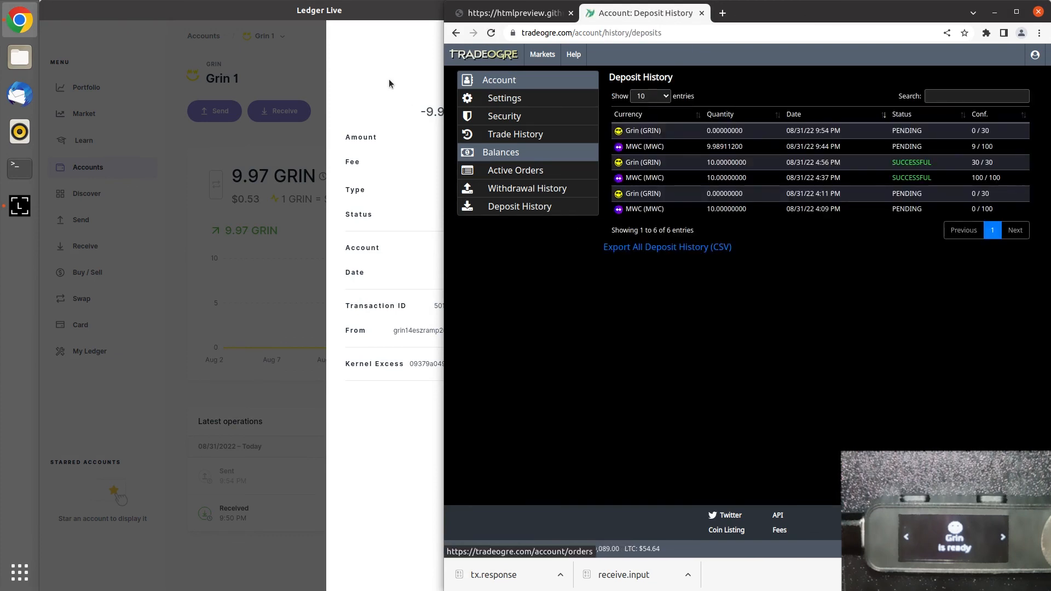
left_click(384, 75)
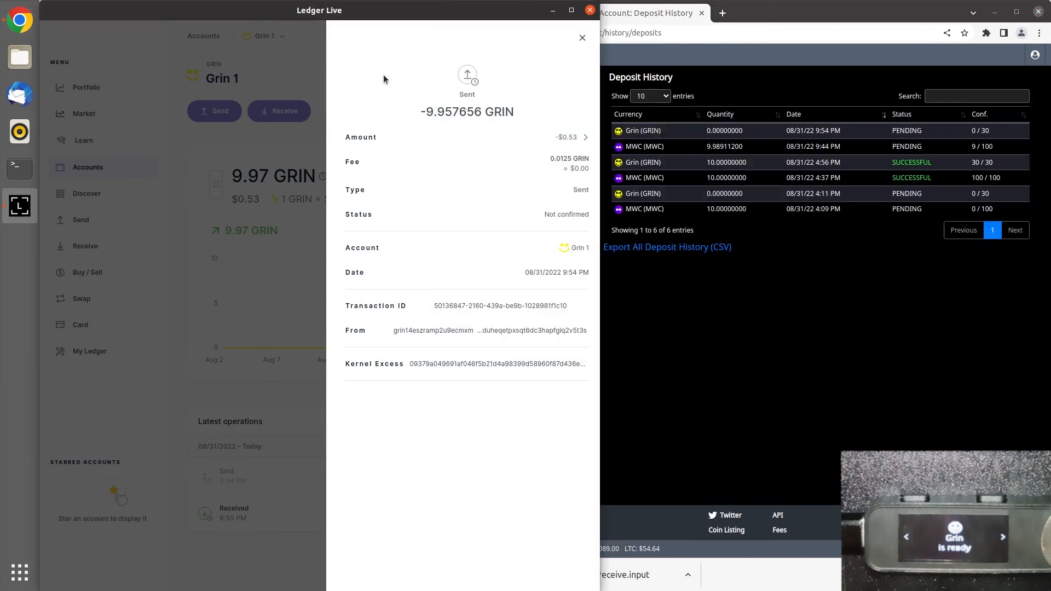
left_click(582, 38)
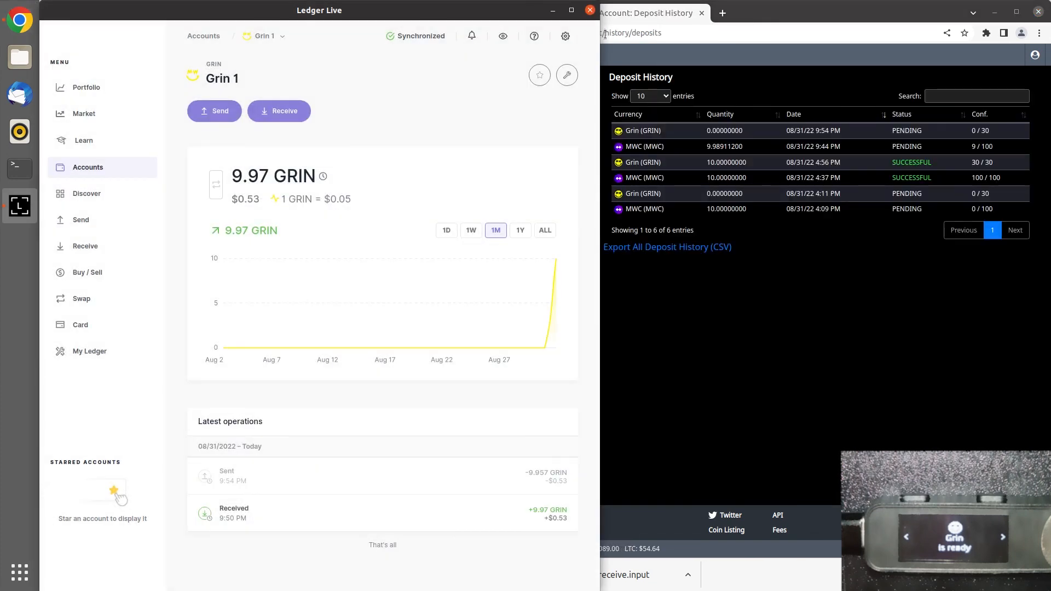
left_click(769, 12)
left_click(534, 12)
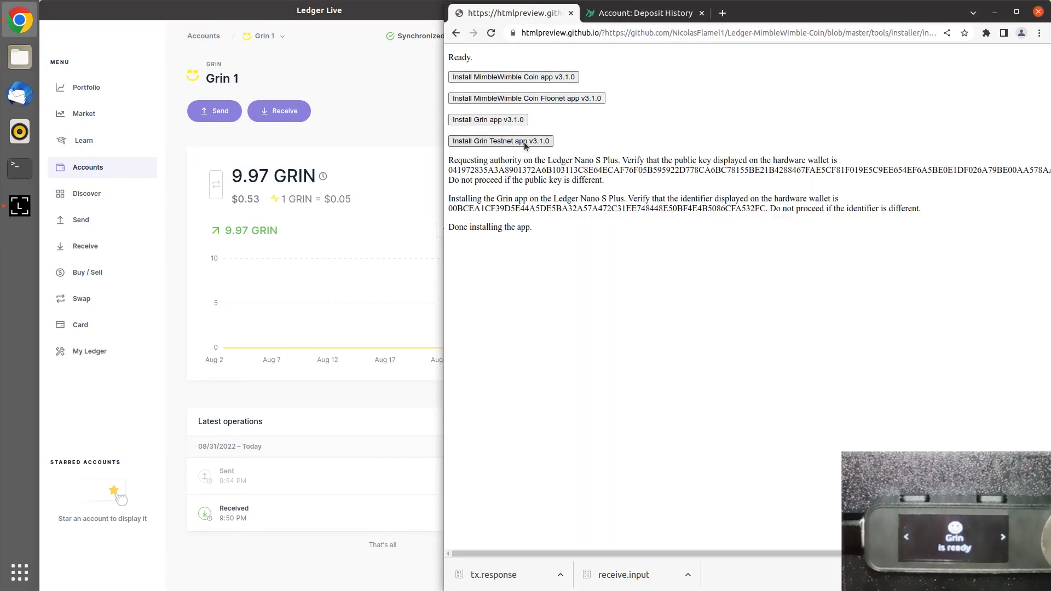
Turn on Developer mode under Ledger Live's Experimental features settings.
left_click(387, 107)
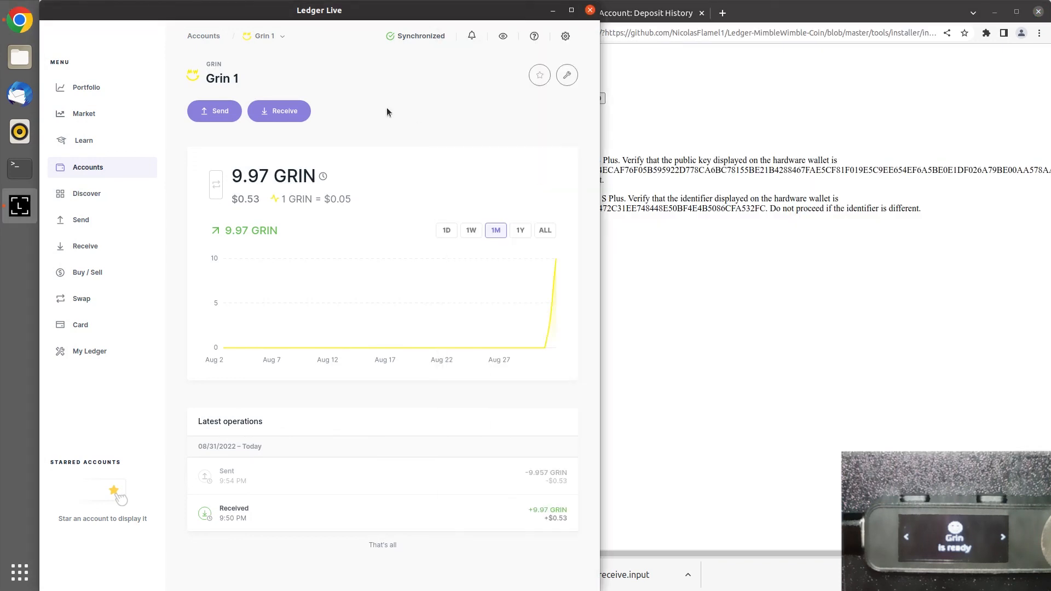
left_click(566, 42)
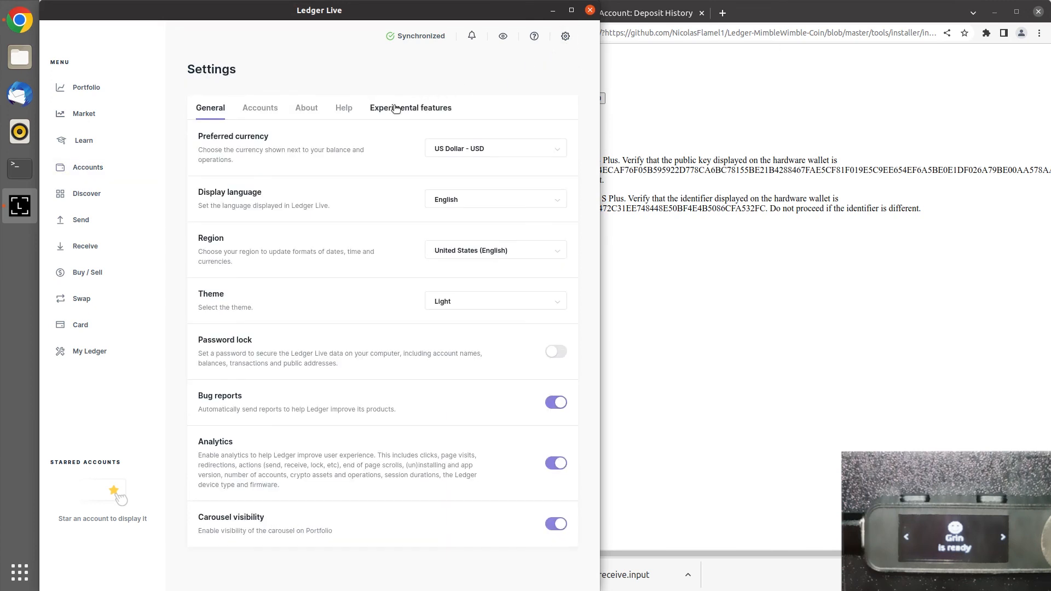
left_click(432, 108)
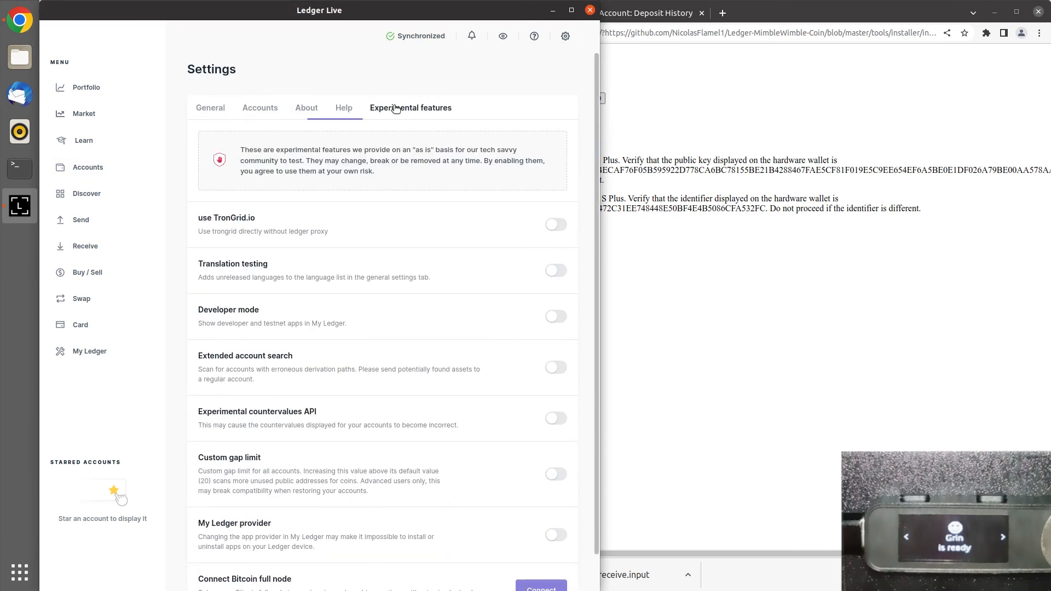
left_click(553, 316)
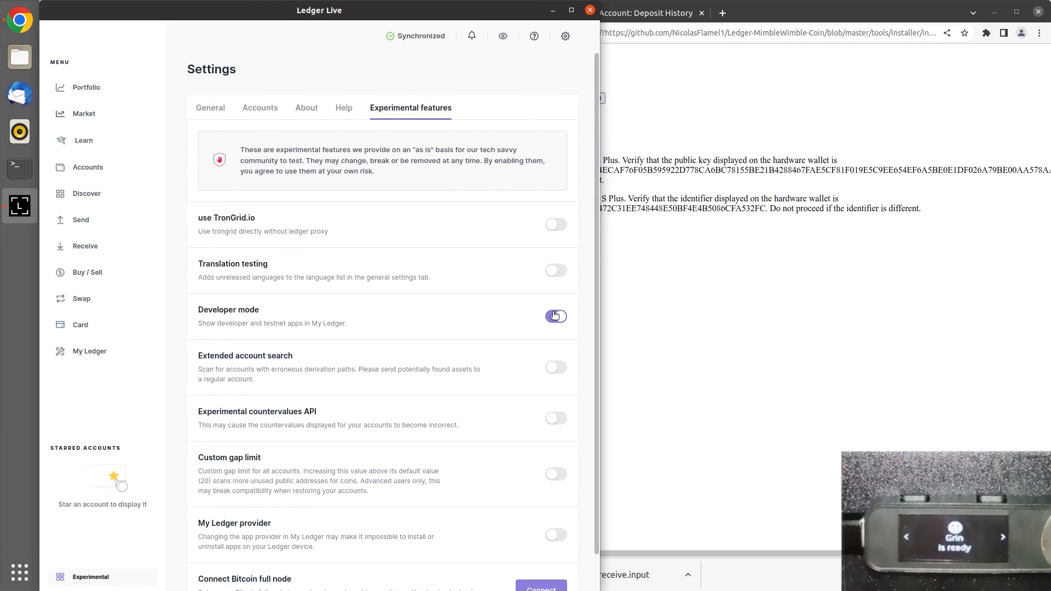
Start adding a new account and search the asset list for grin.
left_click(88, 174)
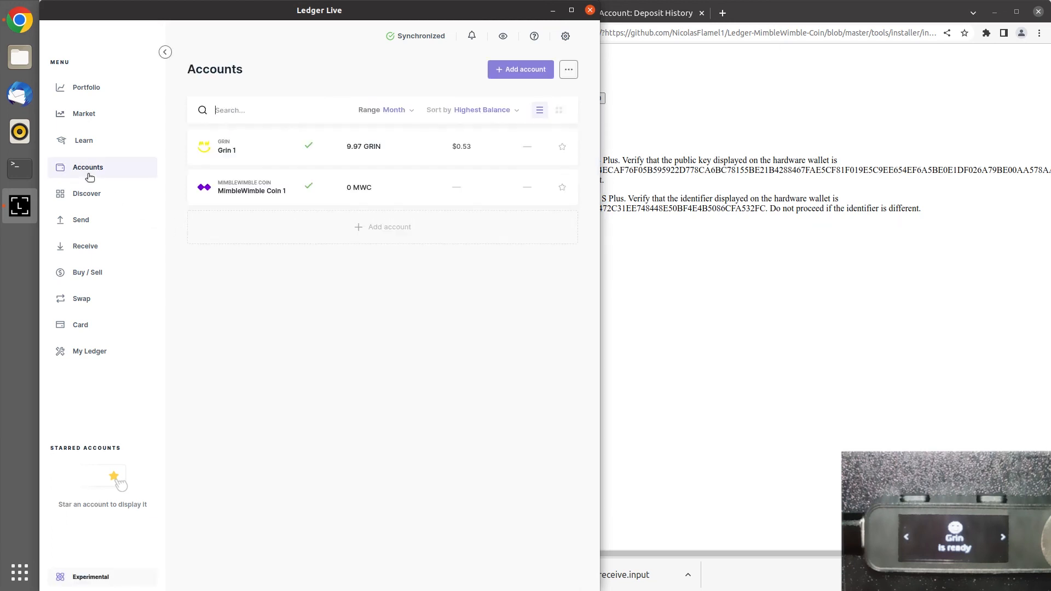
left_click(520, 69)
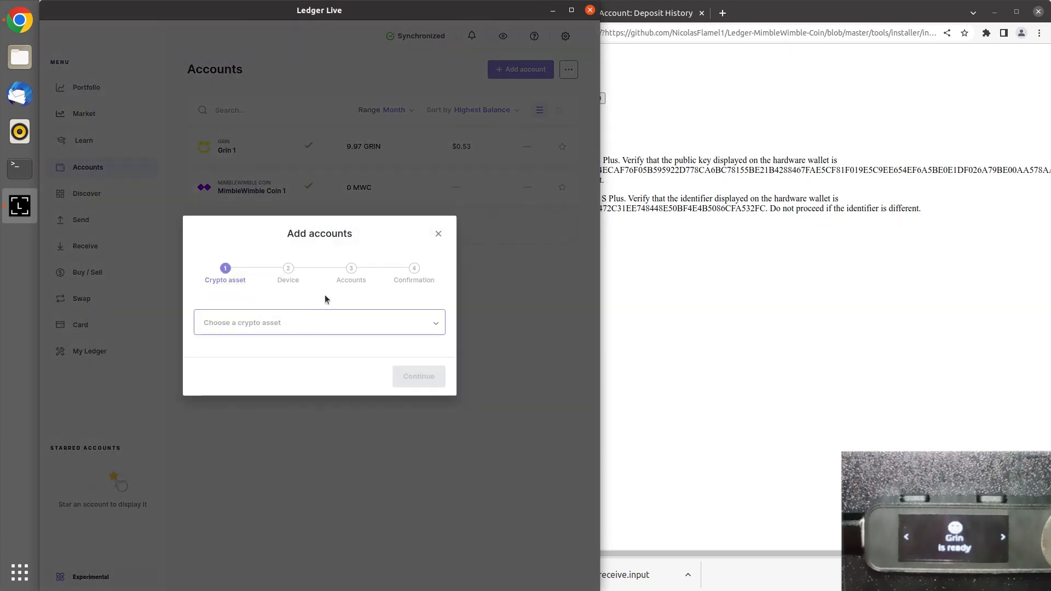
left_click(308, 324)
type("mwc")
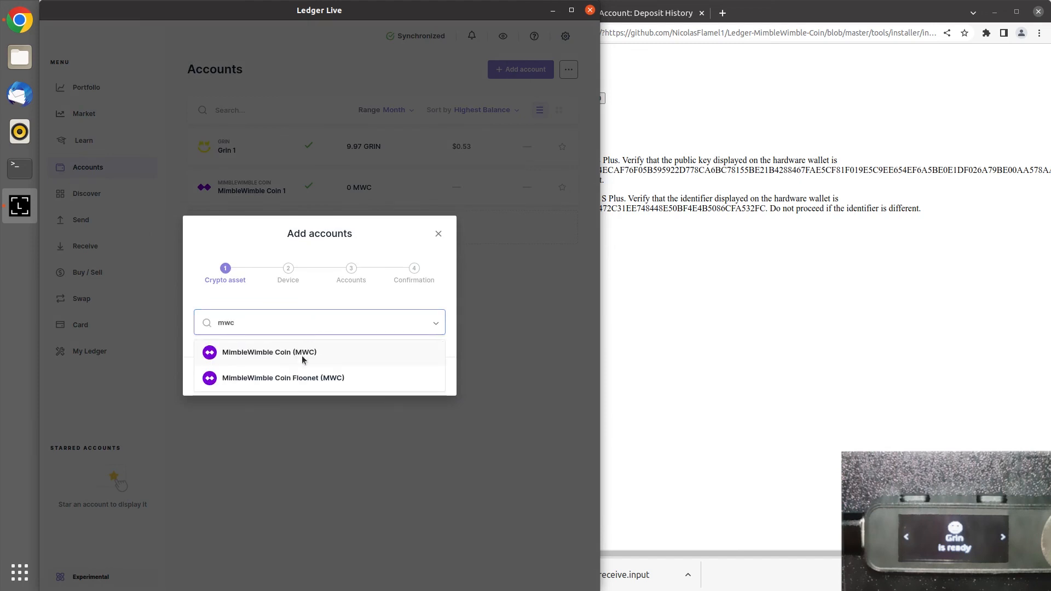
key("BackSpace")
key("BackSpace")
key("BackSpace")
type("grin")
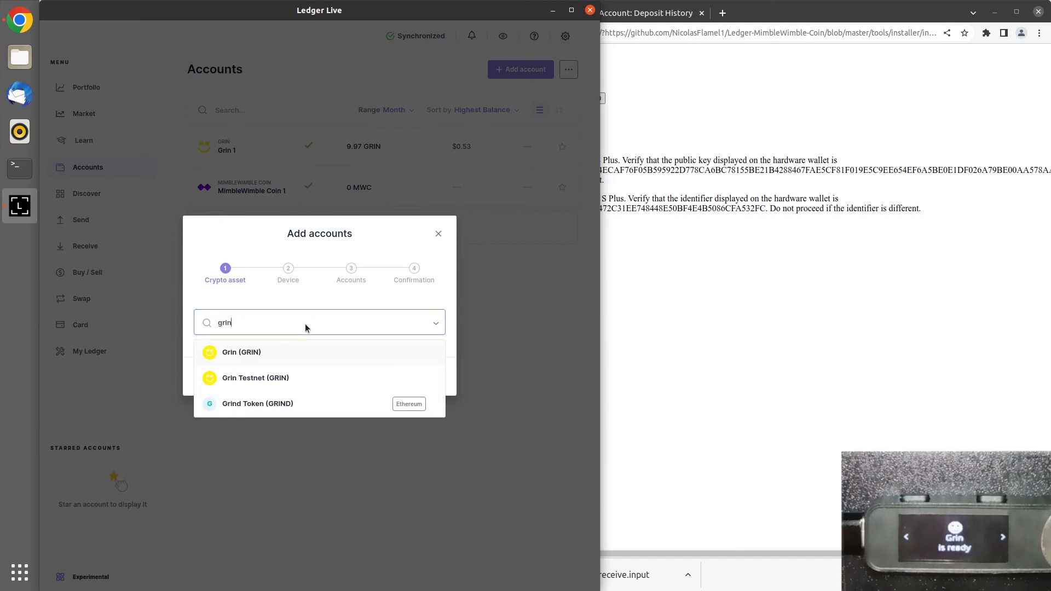